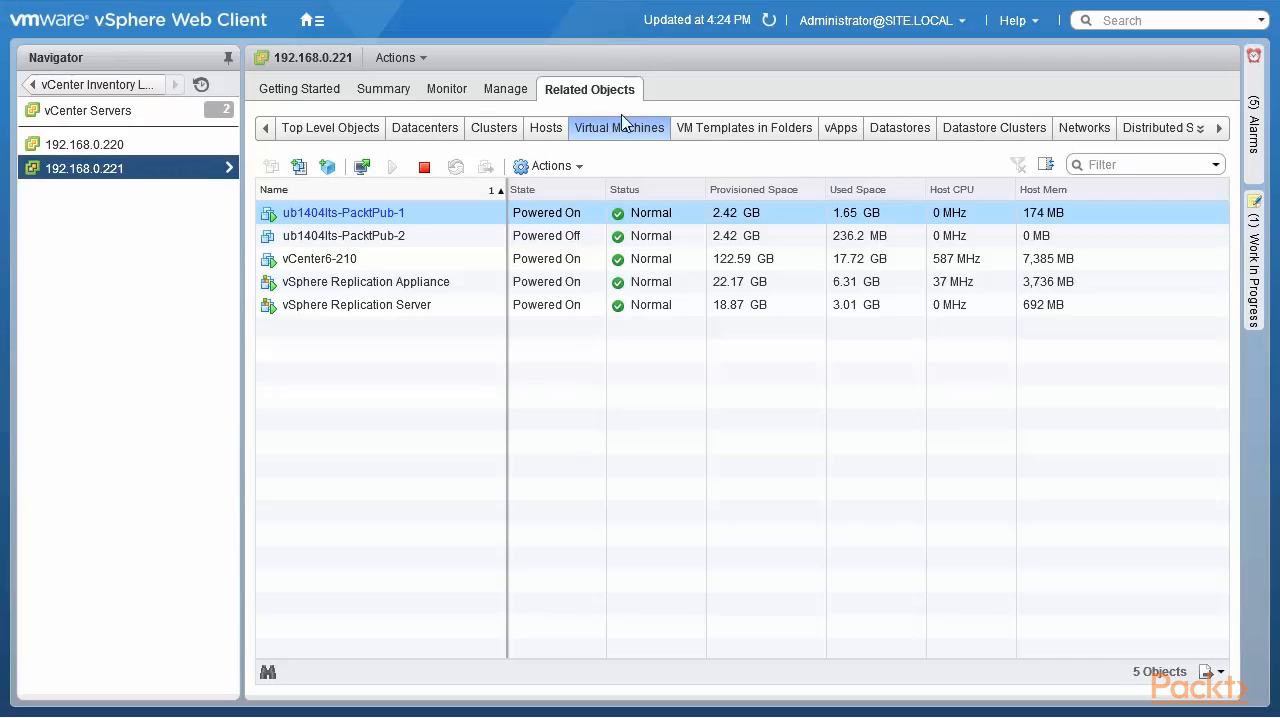
- Start an OVF template deployment from the local file vSphere-Data-Protection-6.1.2.ova in the Download folder
left_click(434, 281, "ctrl")
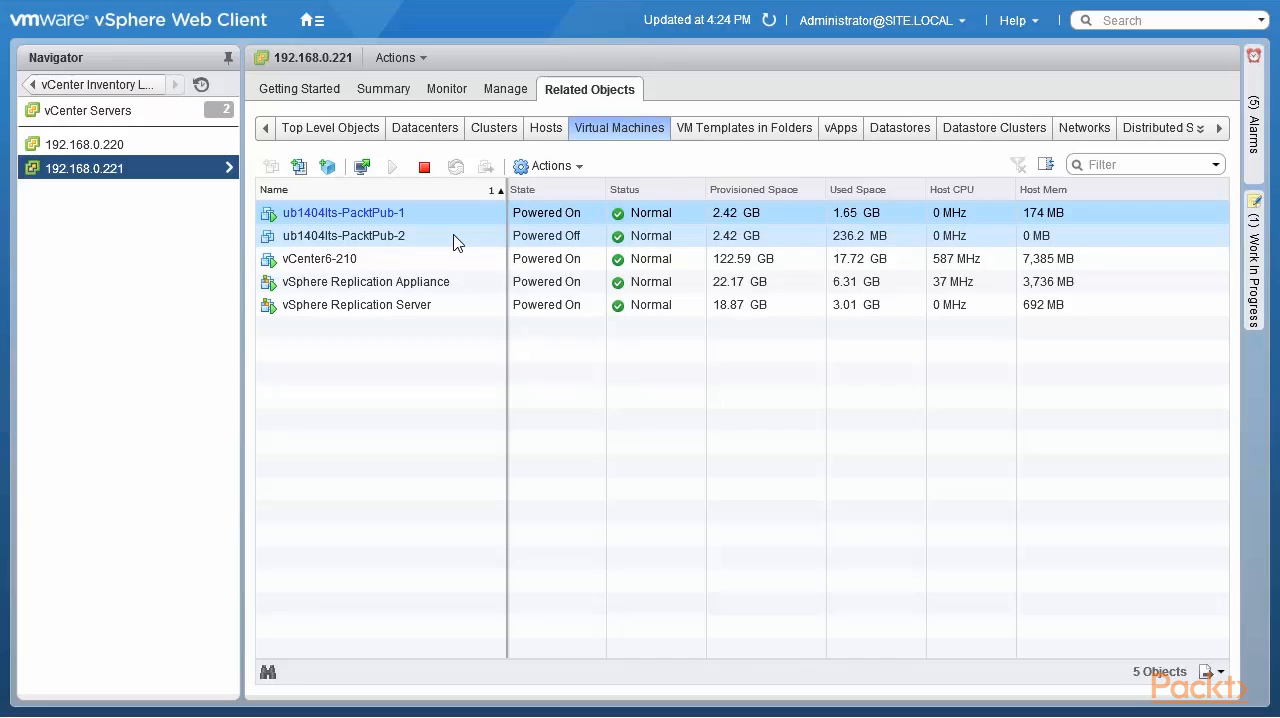
left_click(327, 168)
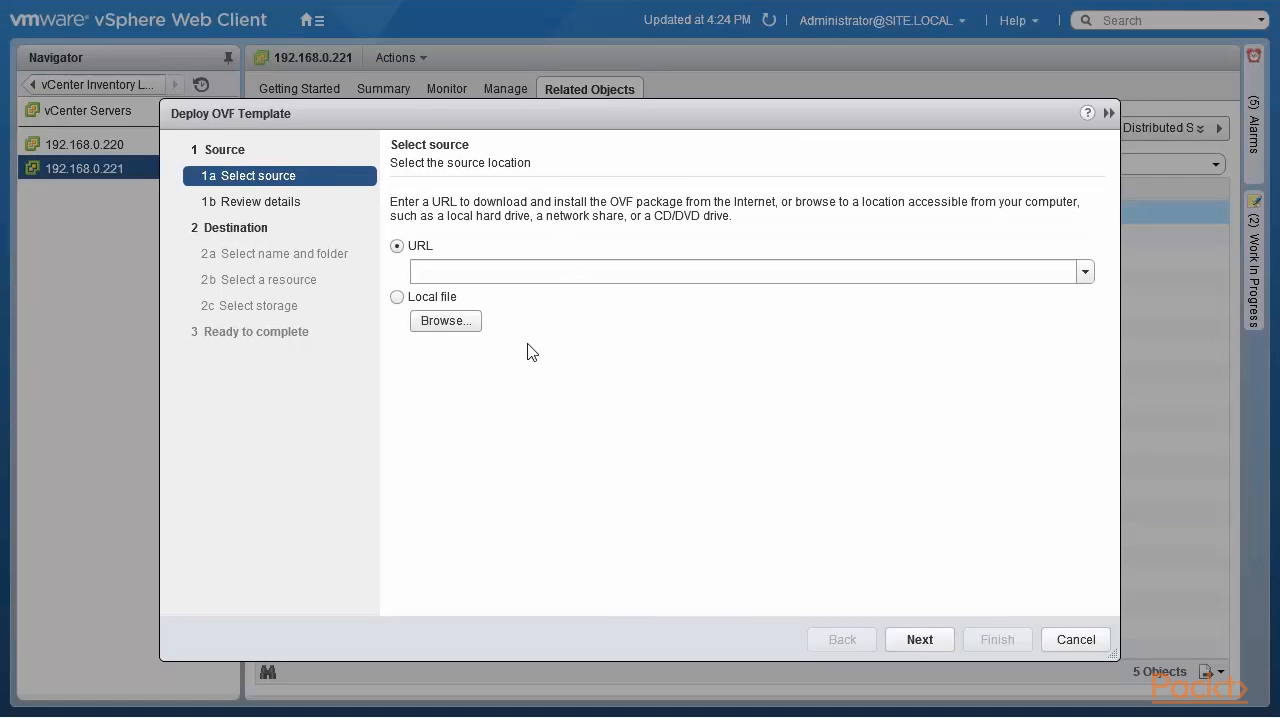
left_click(459, 322)
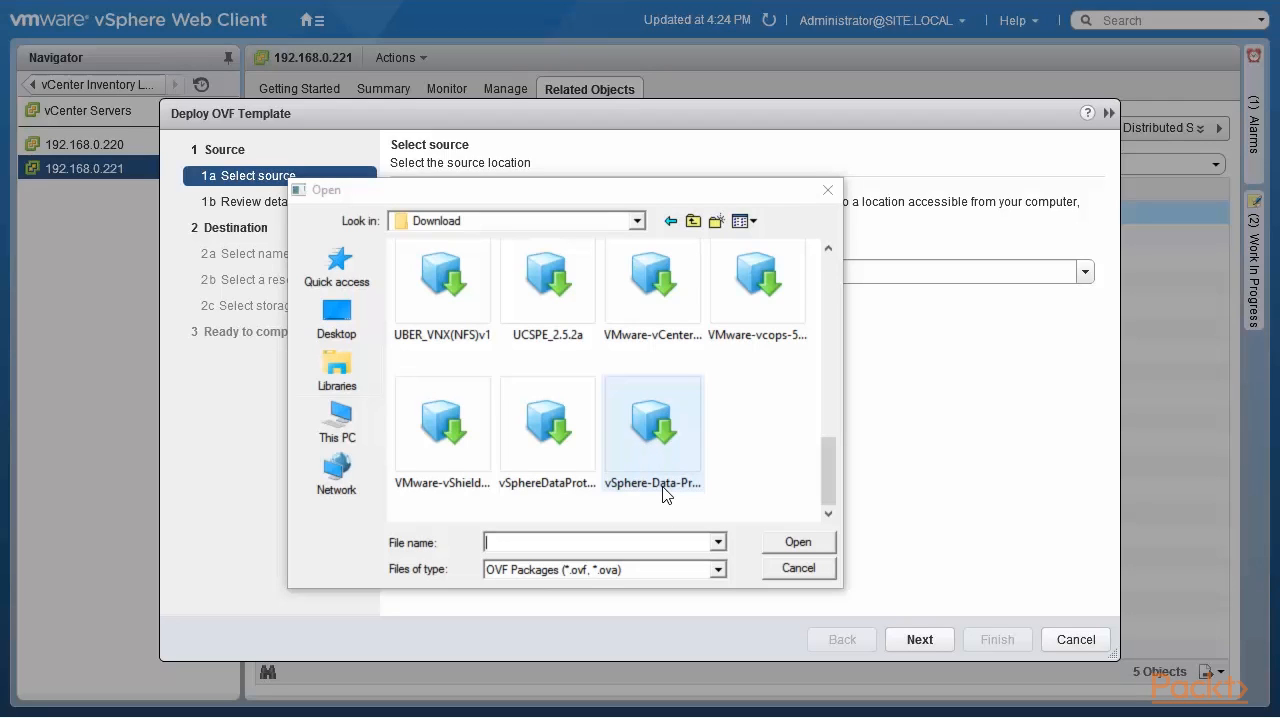
left_click(662, 487)
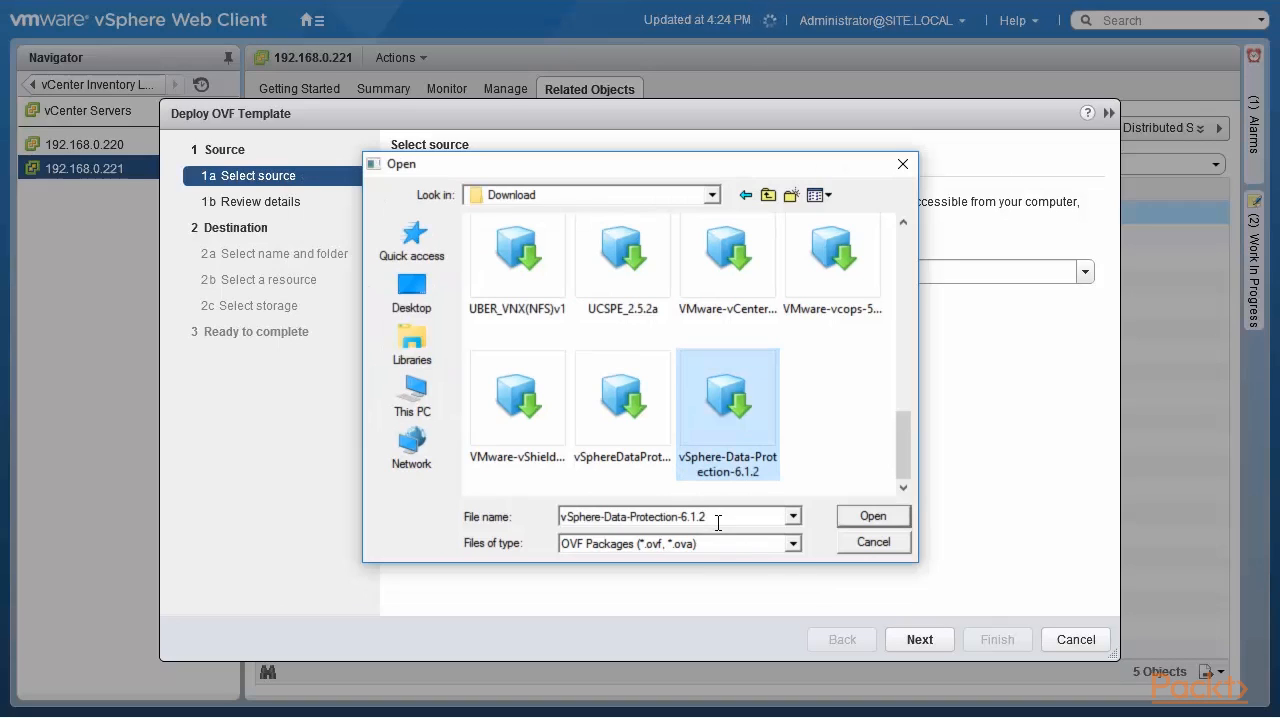
left_click(859, 522)
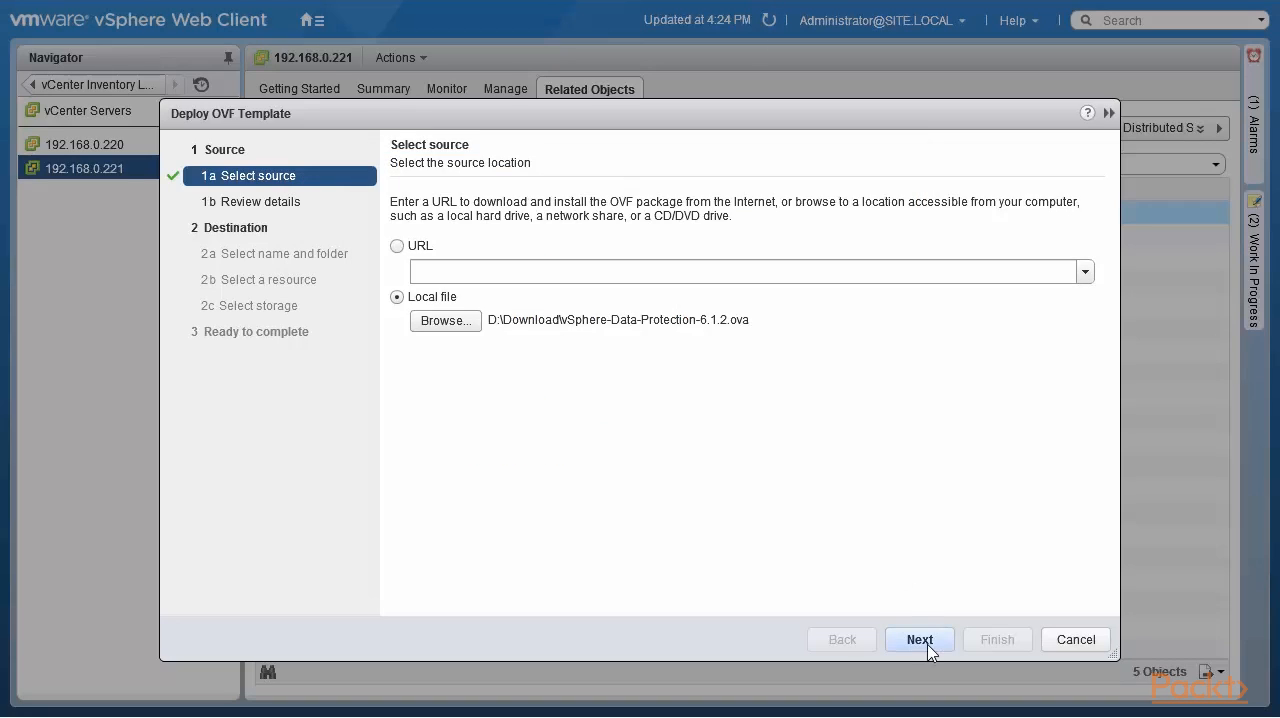
left_click(922, 643)
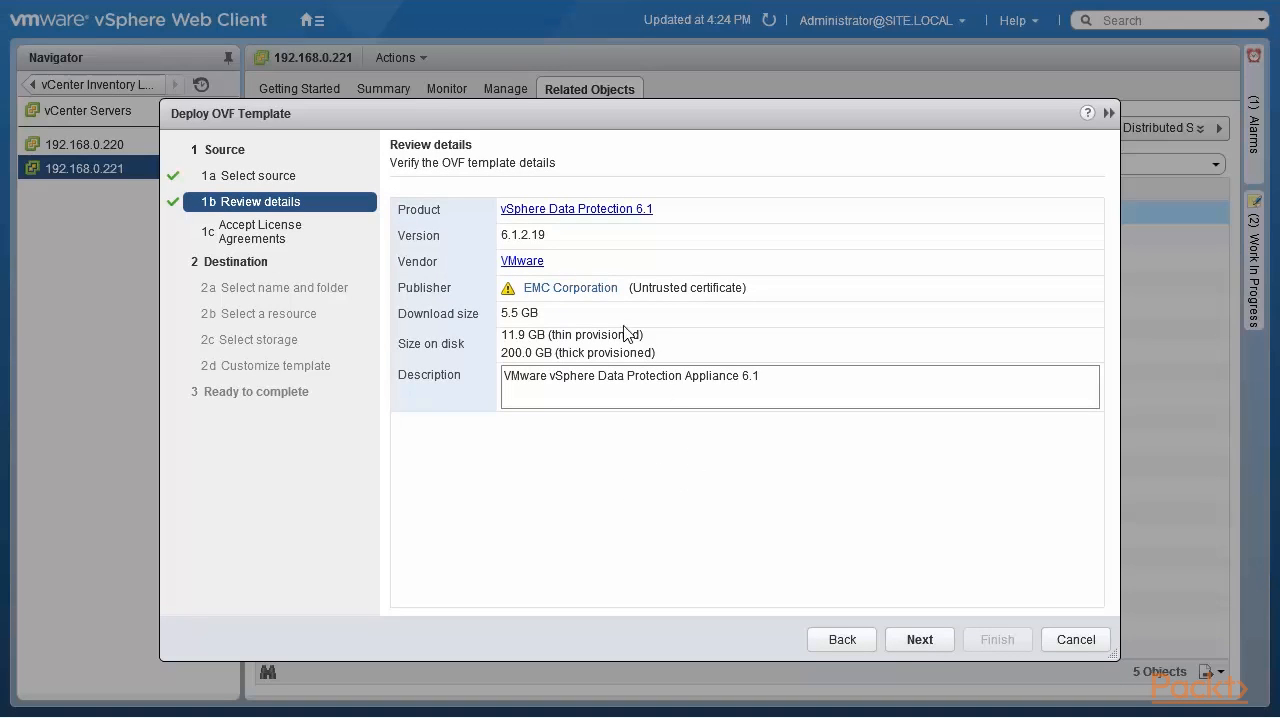
- Proceed past the template details and accept the VMware end user license agreement
left_click(918, 641)
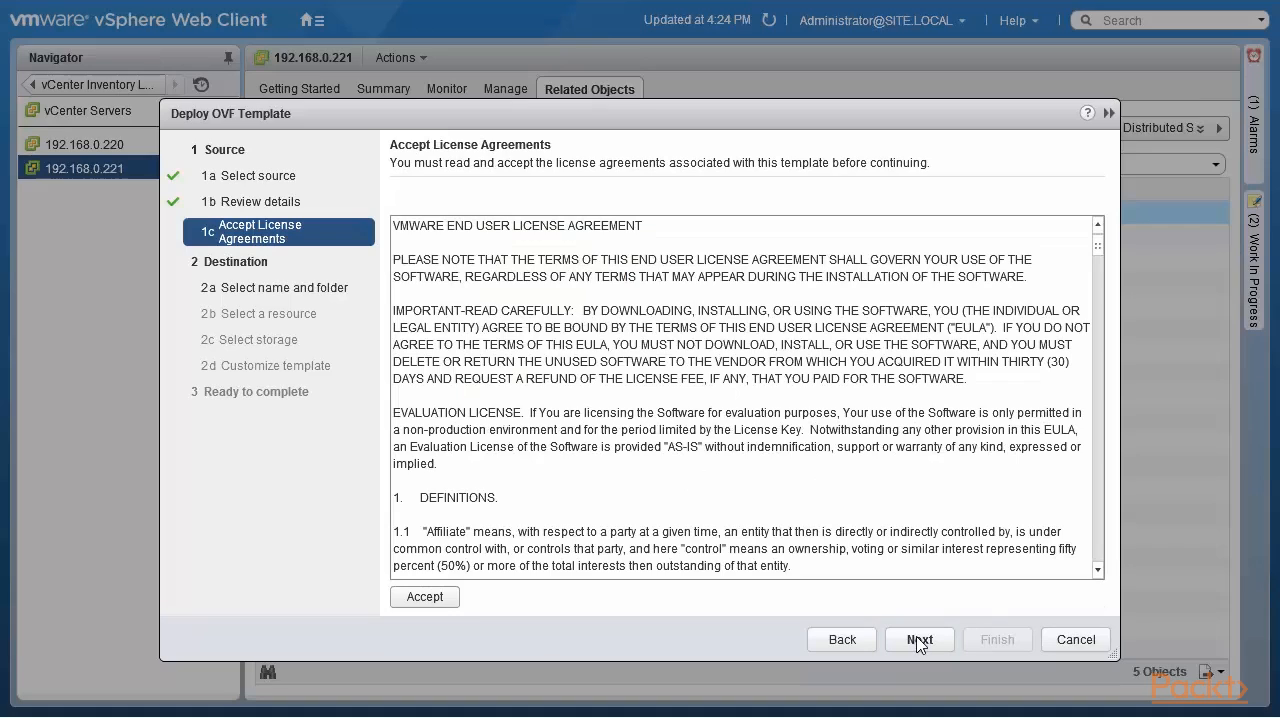
left_click(433, 597)
left_click(919, 641)
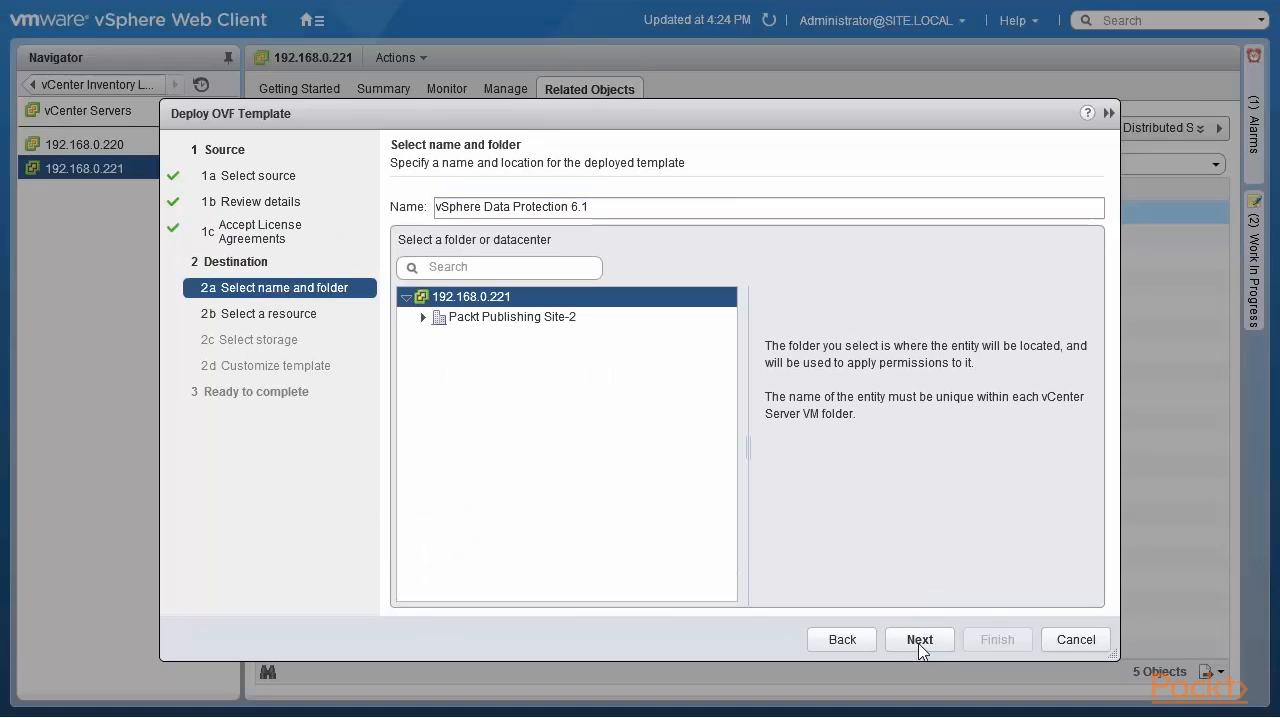
- Choose the Packt Publishing Site-2 datacenter as the deployment location and host 192.168.0.210 as its resource
left_click(423, 317)
left_click(450, 320)
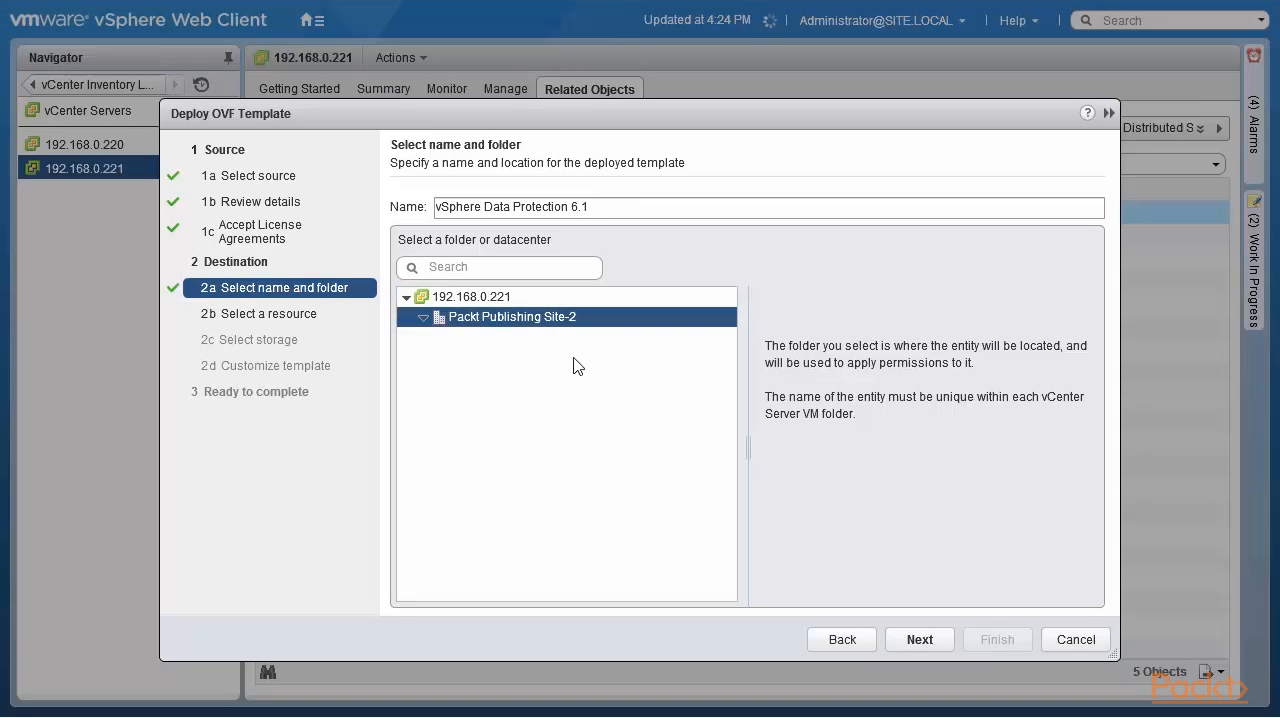
left_click(914, 642)
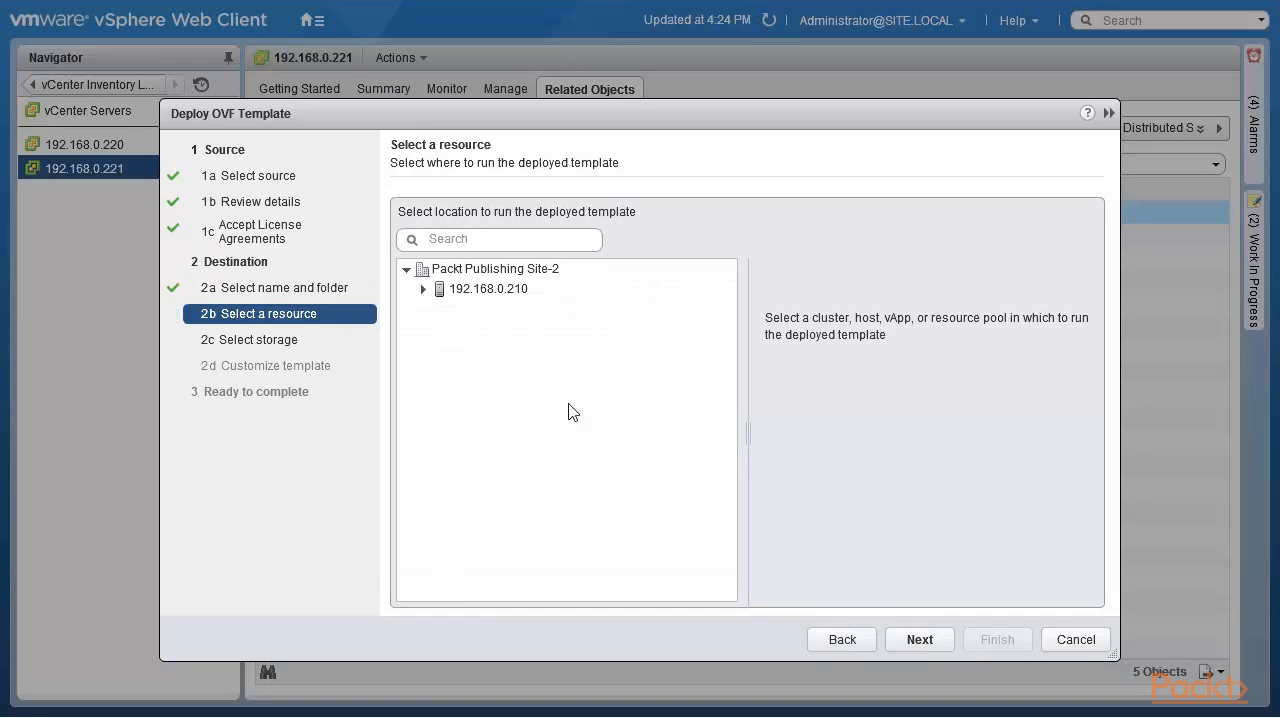
left_click(505, 294)
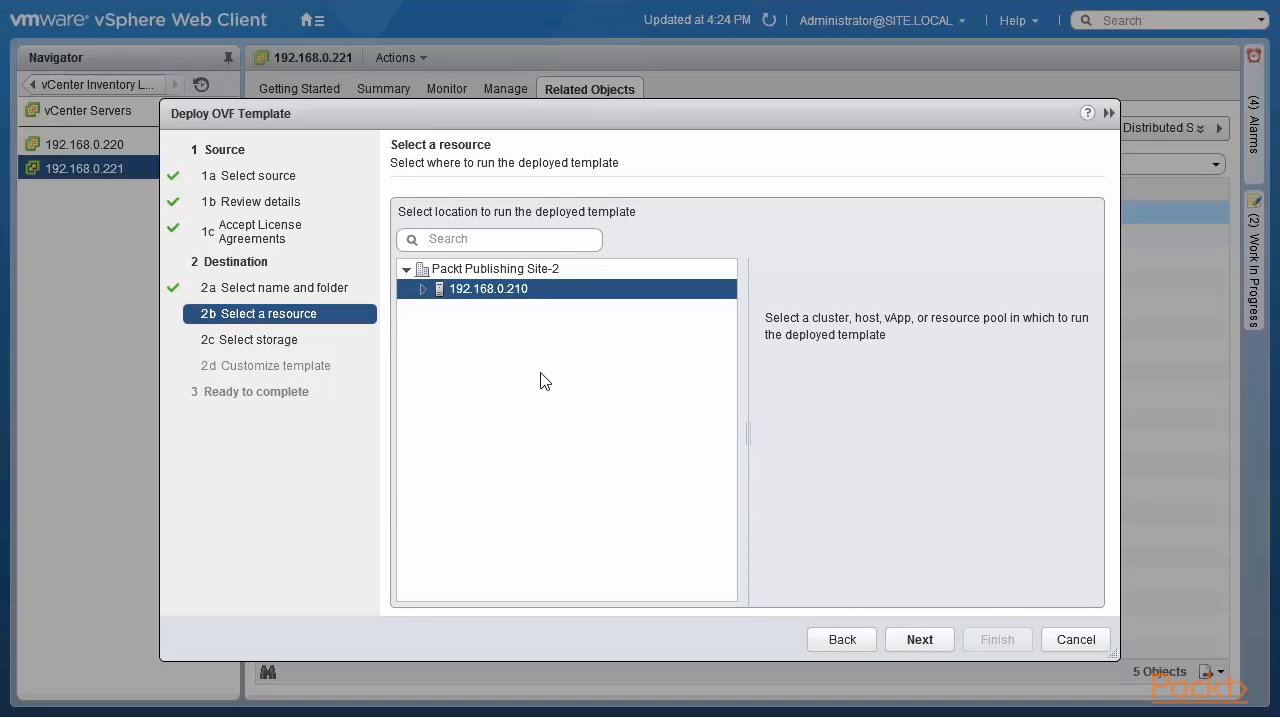
left_click(924, 643)
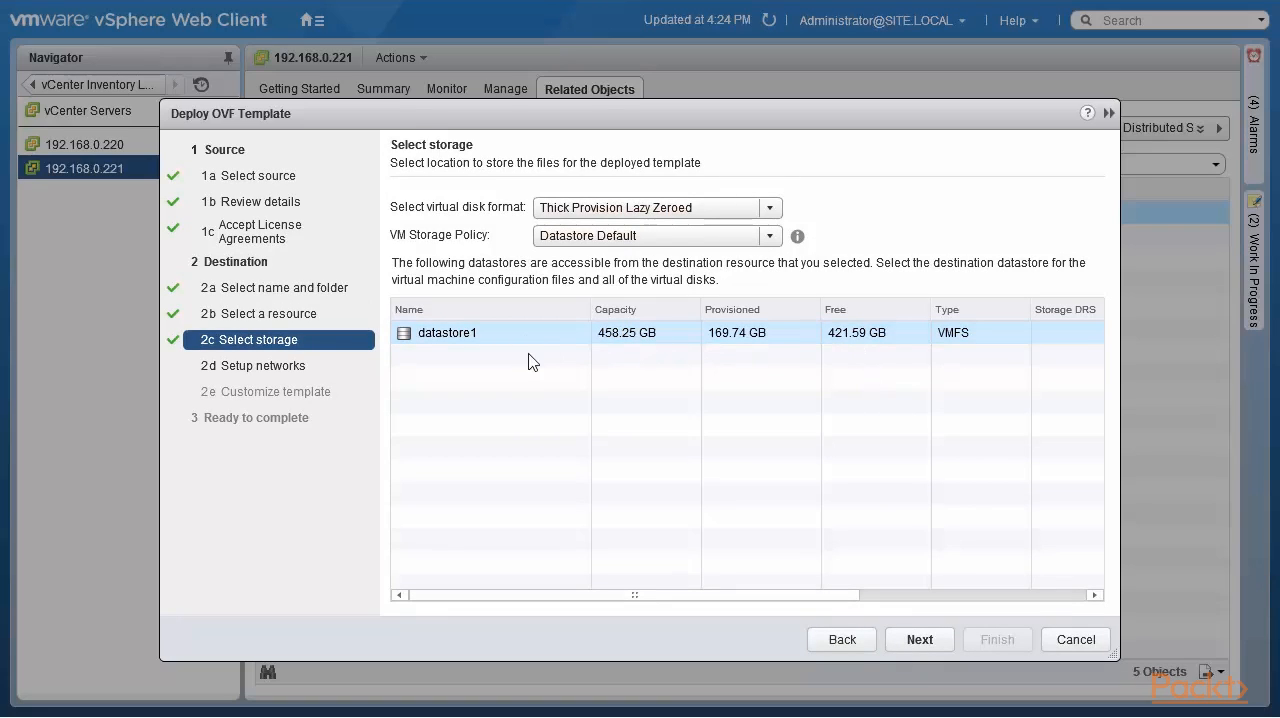
- Set the virtual disk format to Thin Provision for the appliance on datastore1
left_click(918, 641)
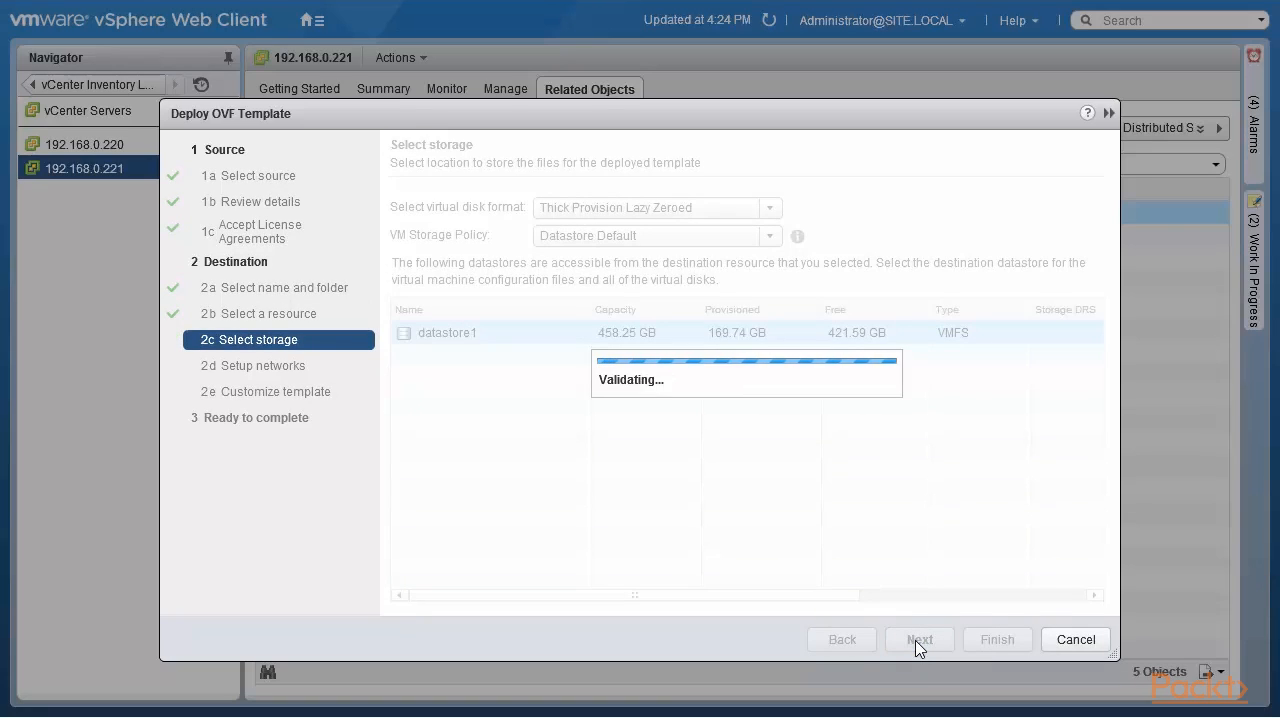
left_click(843, 645)
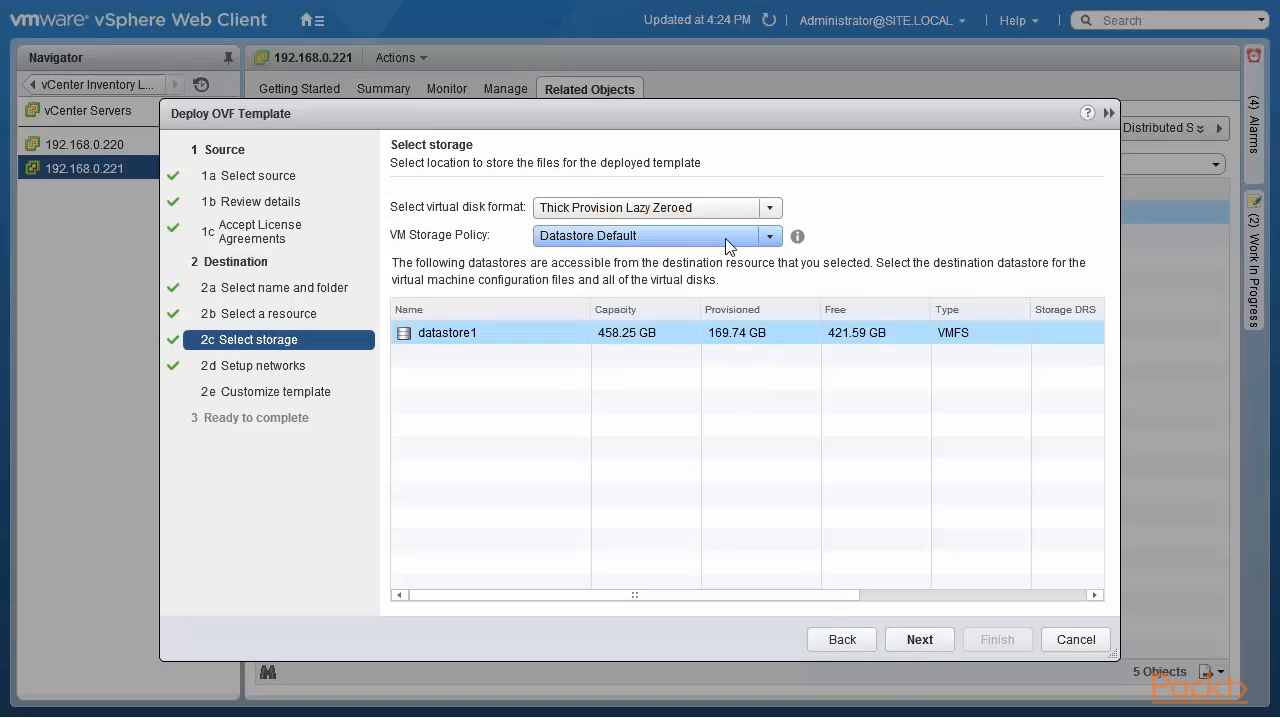
left_click(769, 208)
left_click(677, 276)
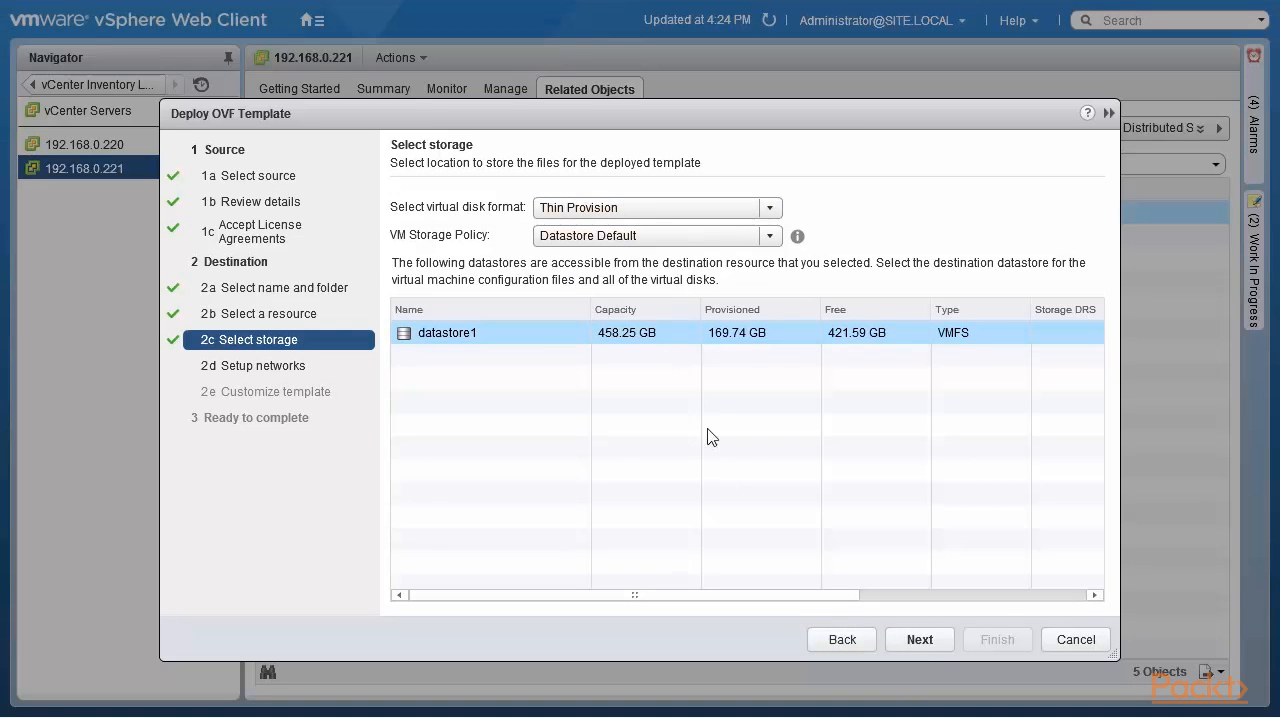
left_click(913, 645)
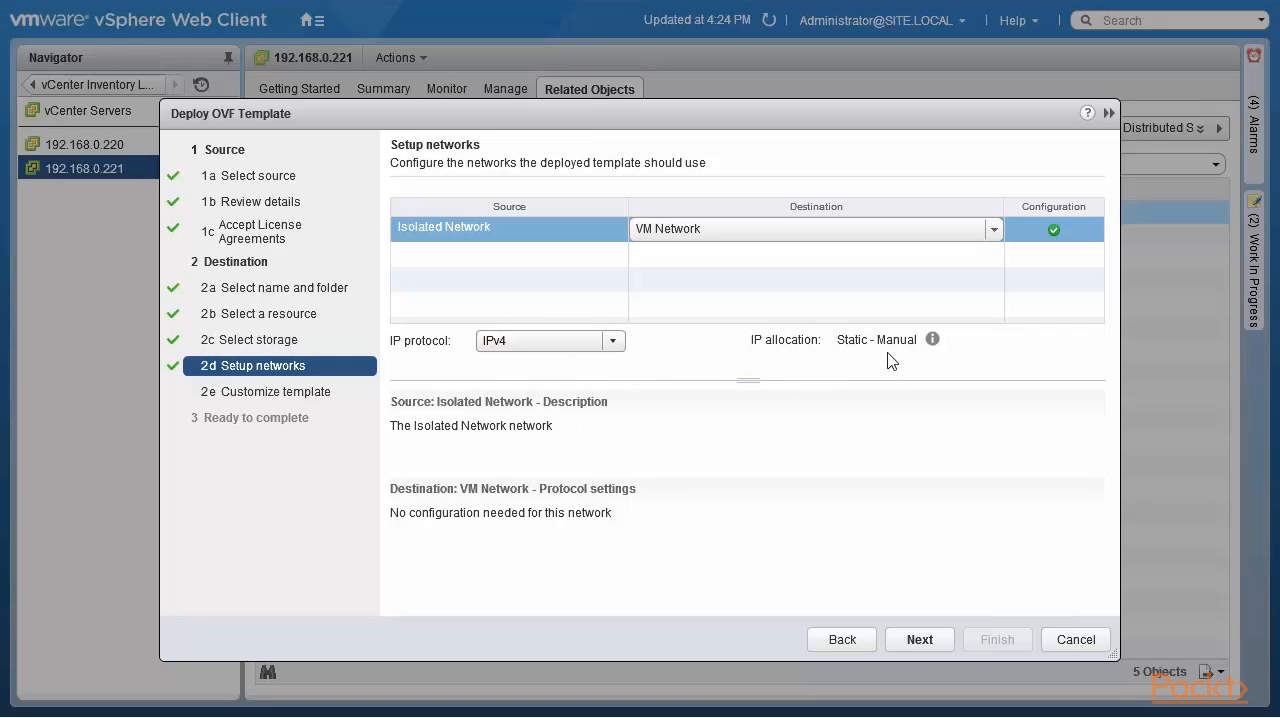
- Accept the VM Network mapping and set the appliance's default gateway to 192.168.0.1
left_click(912, 640)
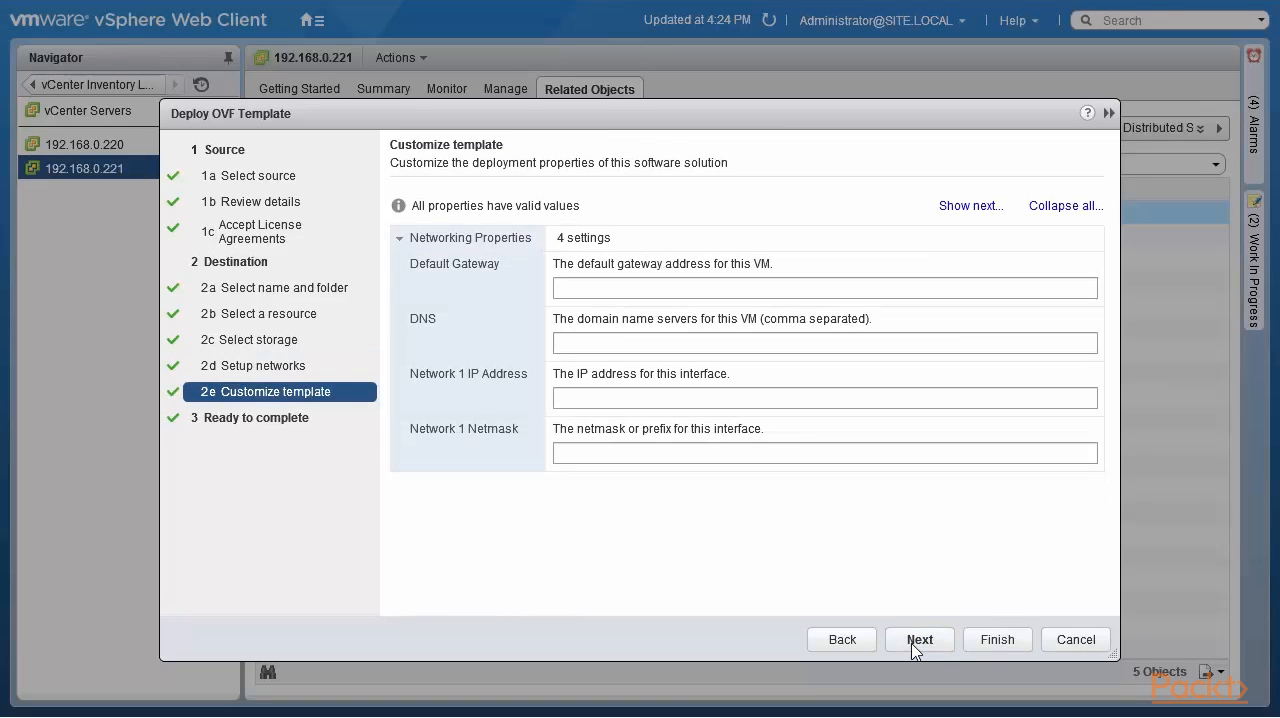
left_click(729, 287)
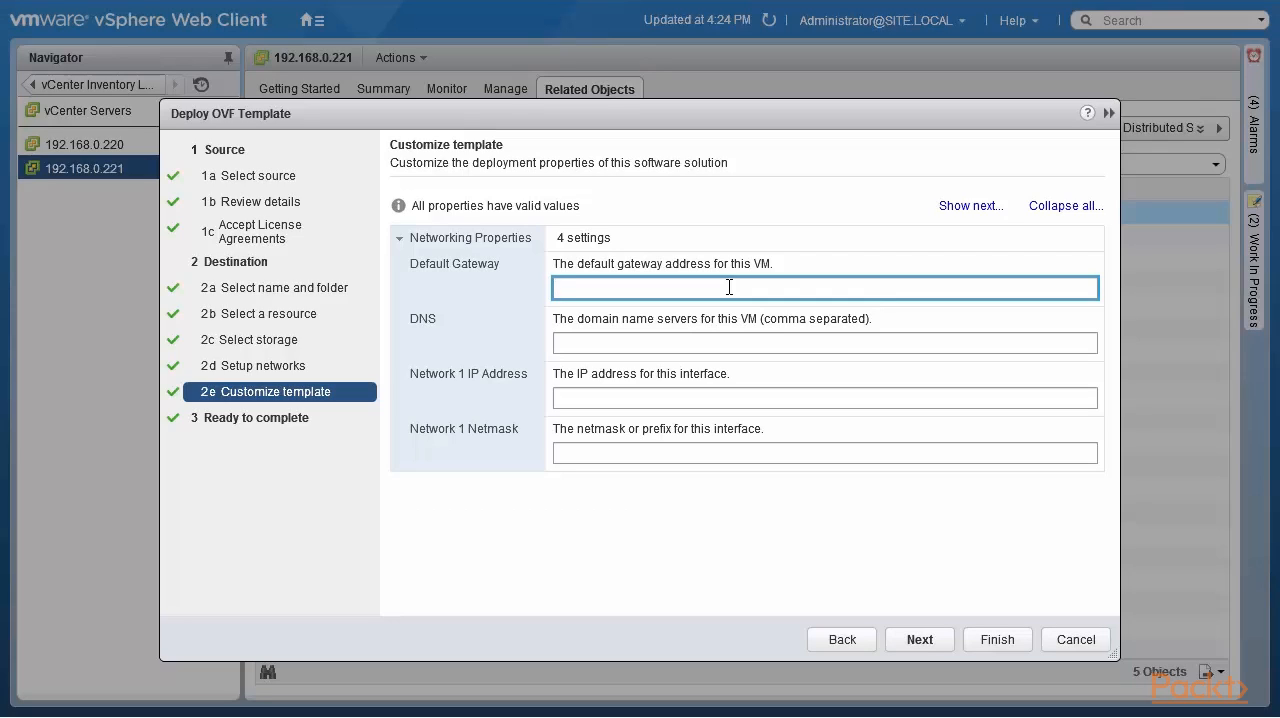
type("192.168.0.1")
- Enter 192.168.0.1, 192.168.0.222 and 8.8.8.8 as the appliance's comma-separated DNS servers
left_click(710, 344)
type("192")
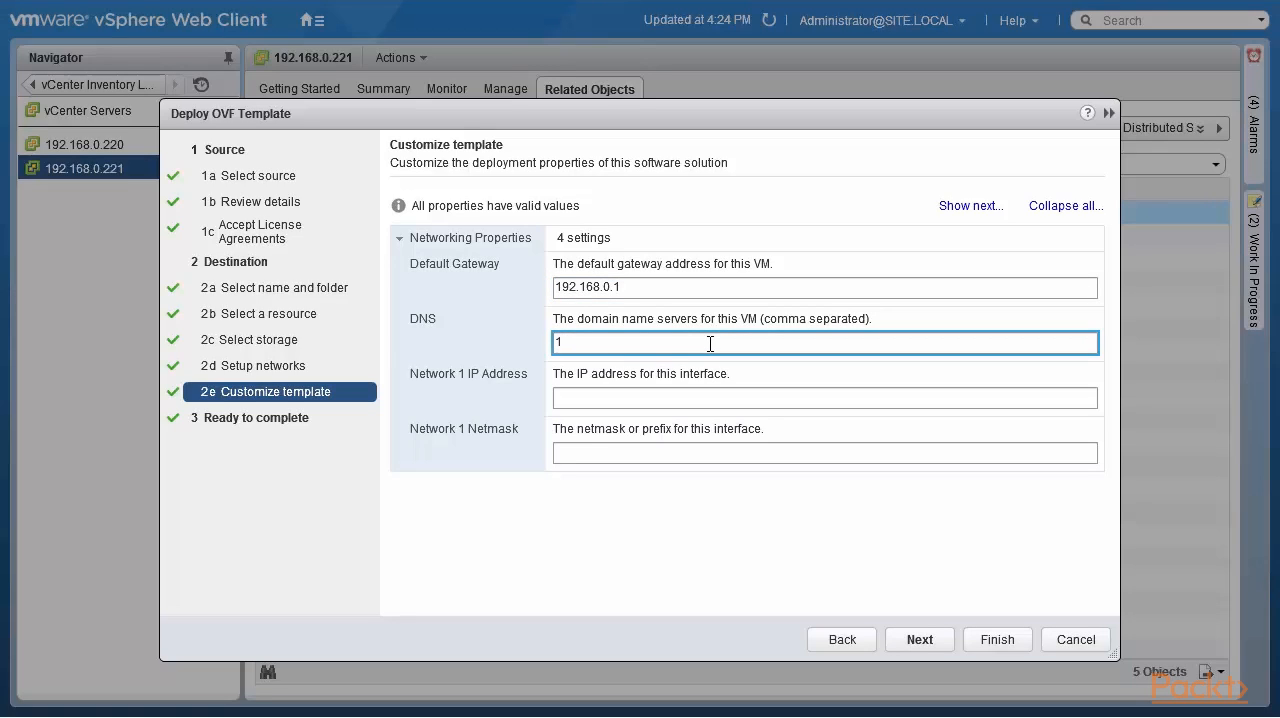
type(".168.0.1,192.168.0.222,8.8.8.8")
- Set the Network 1 IP address to 192.168.0.61 and its netmask to 255.255.255.0
left_click(715, 400)
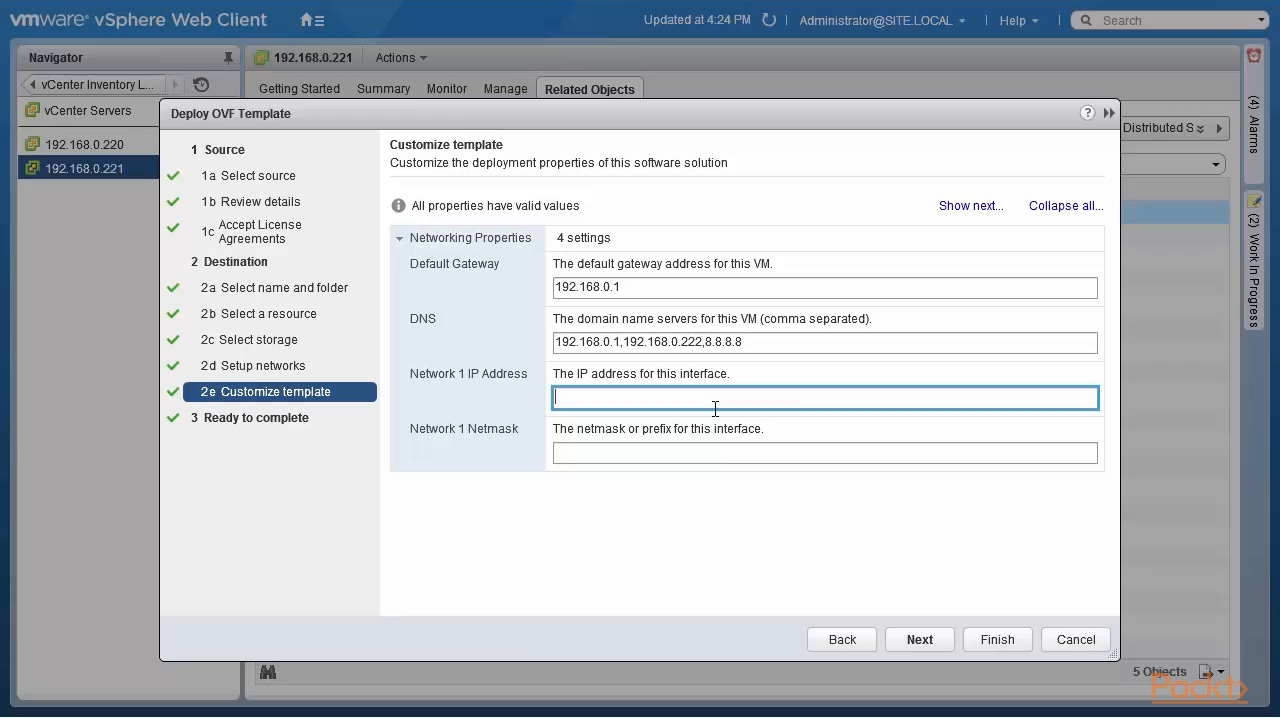
type("192.168.0.61")
left_click(672, 454)
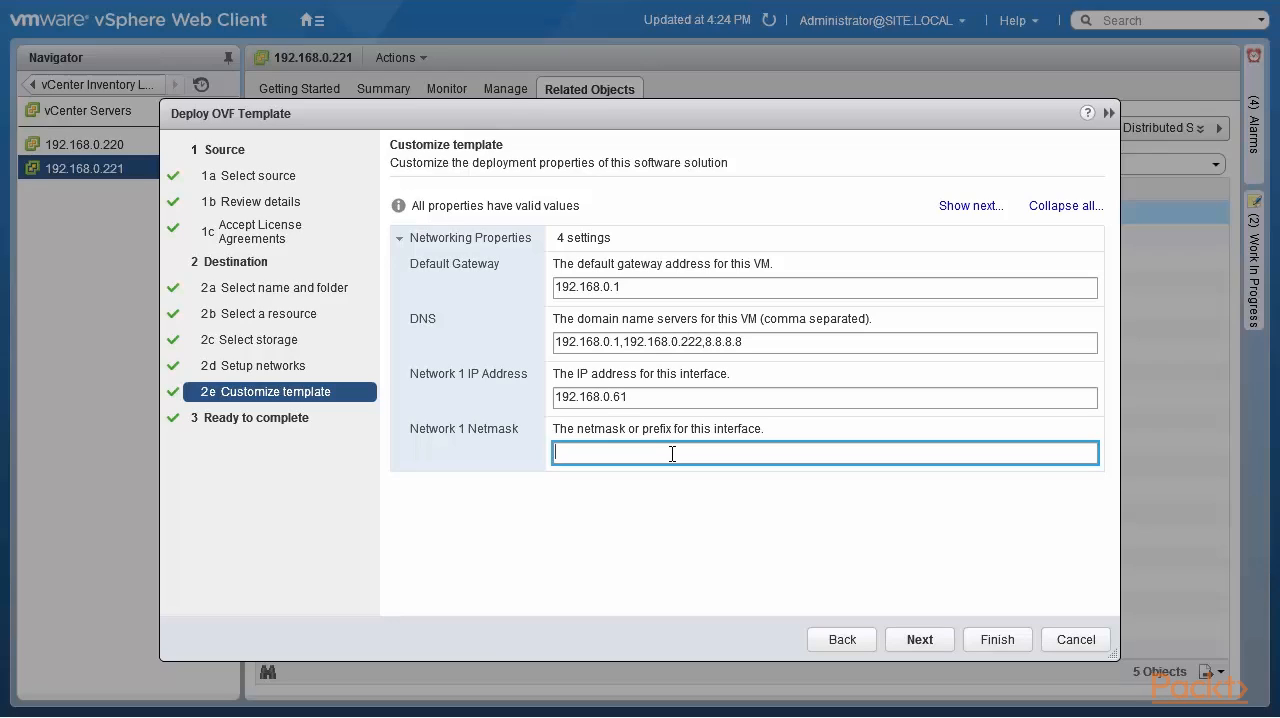
type("255.255.255.0")
- Enable powering on after deployment and finish the OVF deployment wizard
left_click(921, 650)
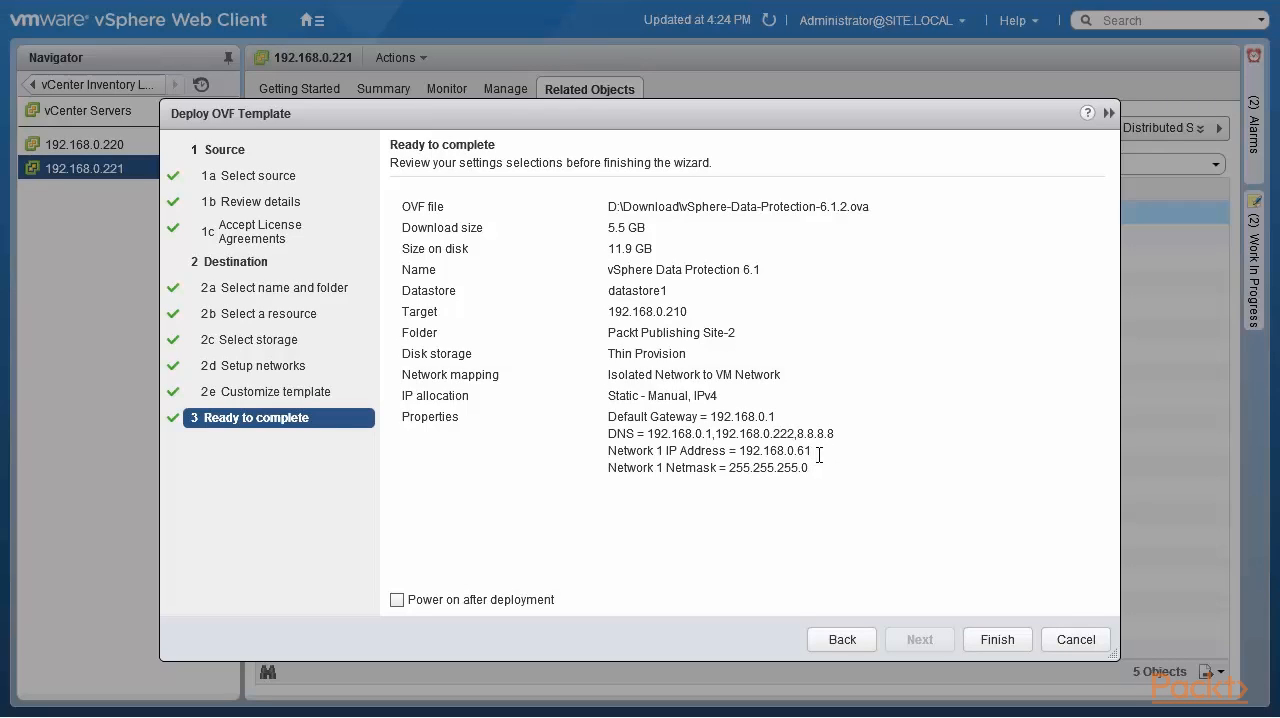
left_click(395, 601)
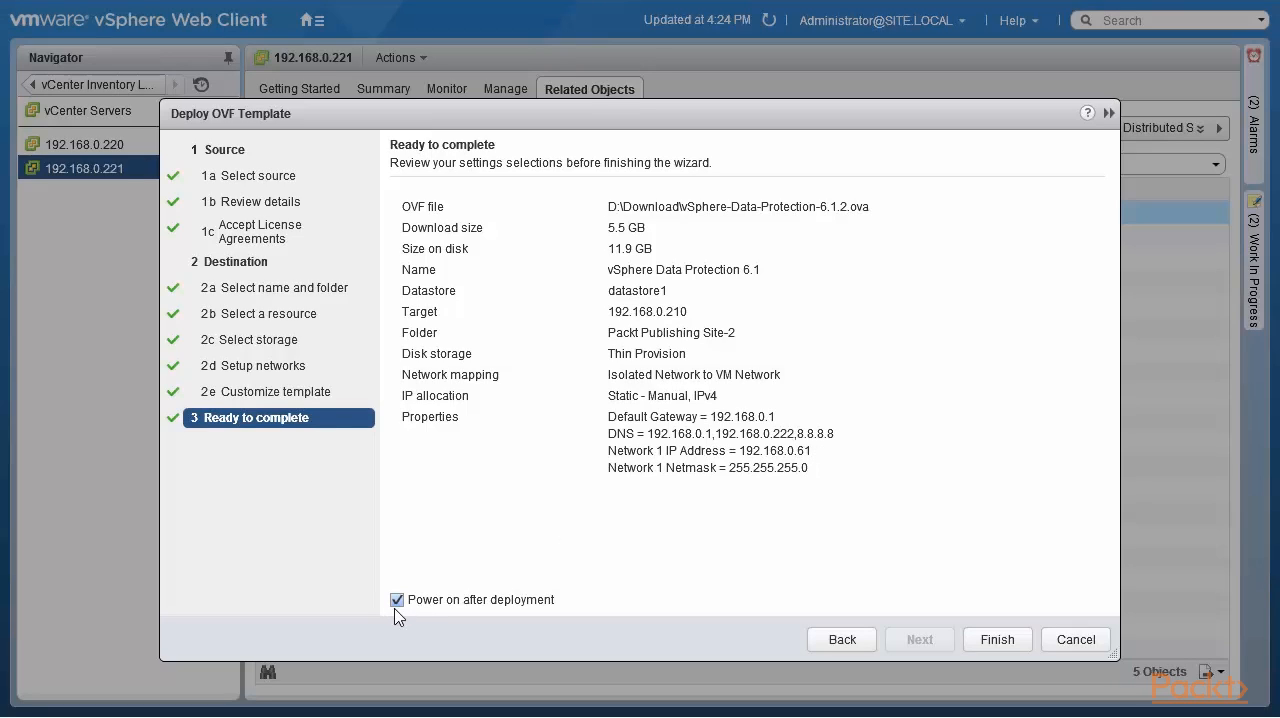
left_click(996, 640)
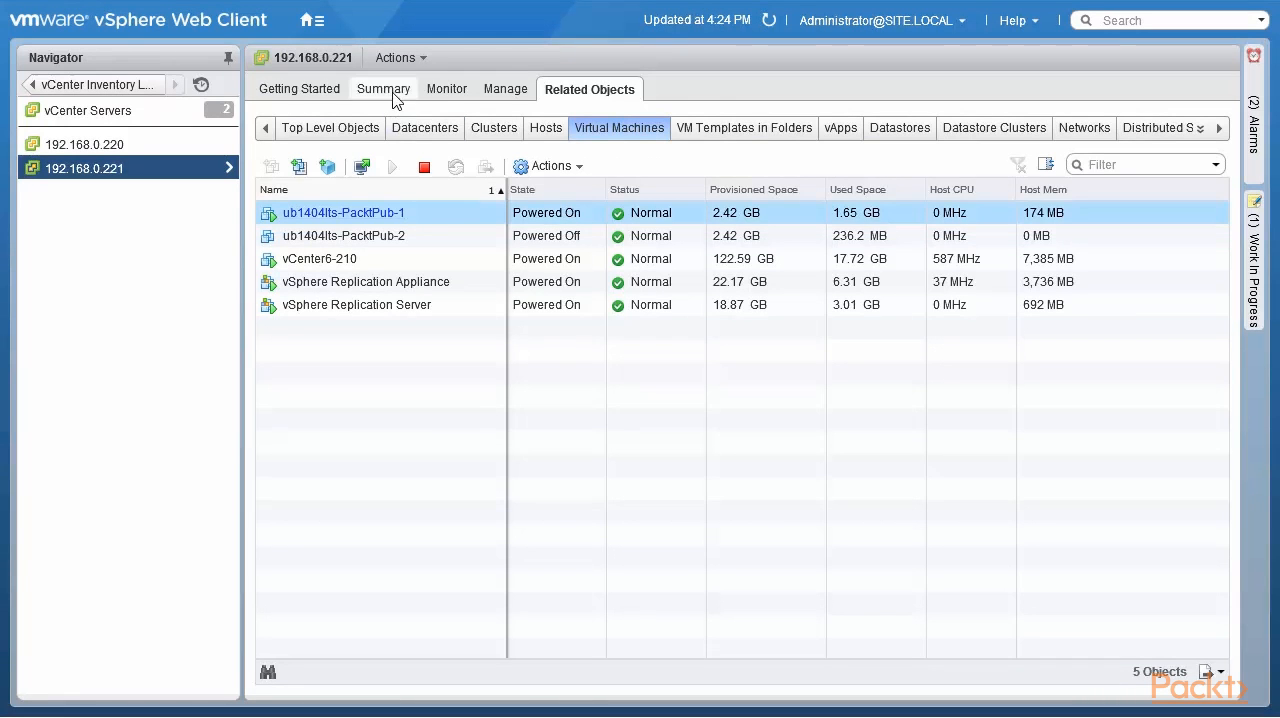
- Examine the progress and related events of the Deploy OVF template task on vCenter 192.168.0.221
left_click(441, 95)
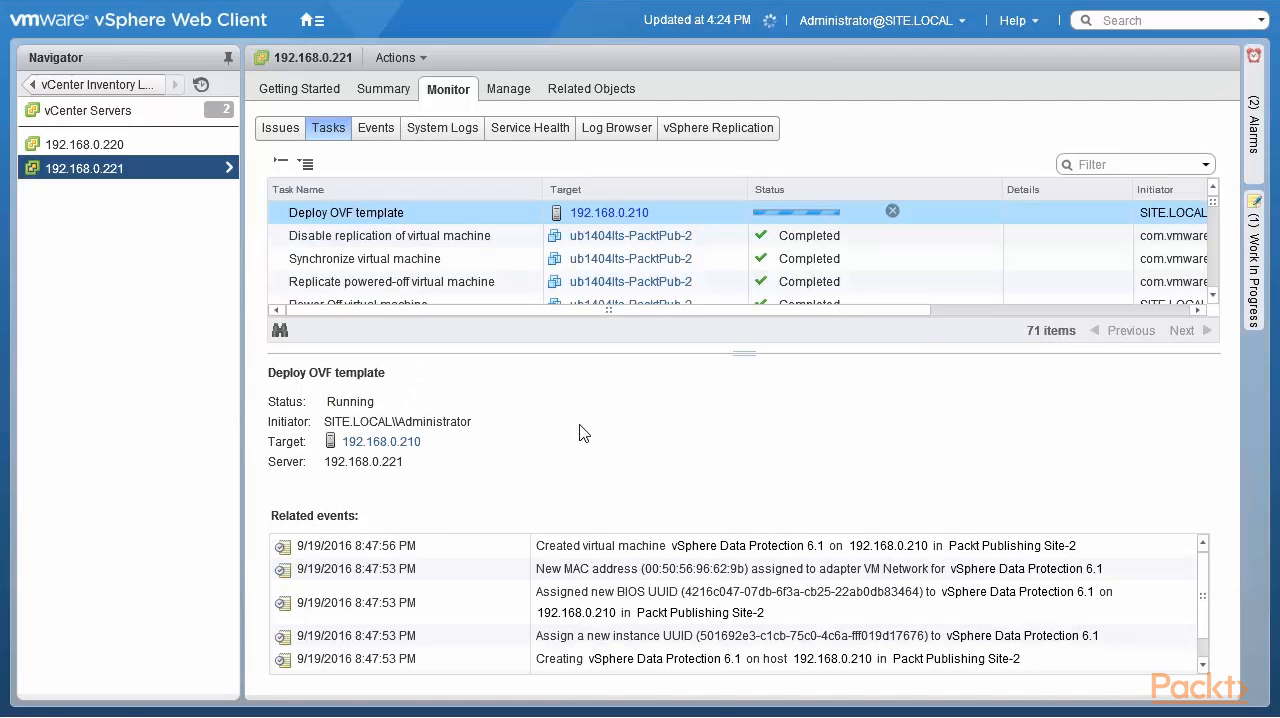
left_click(850, 600)
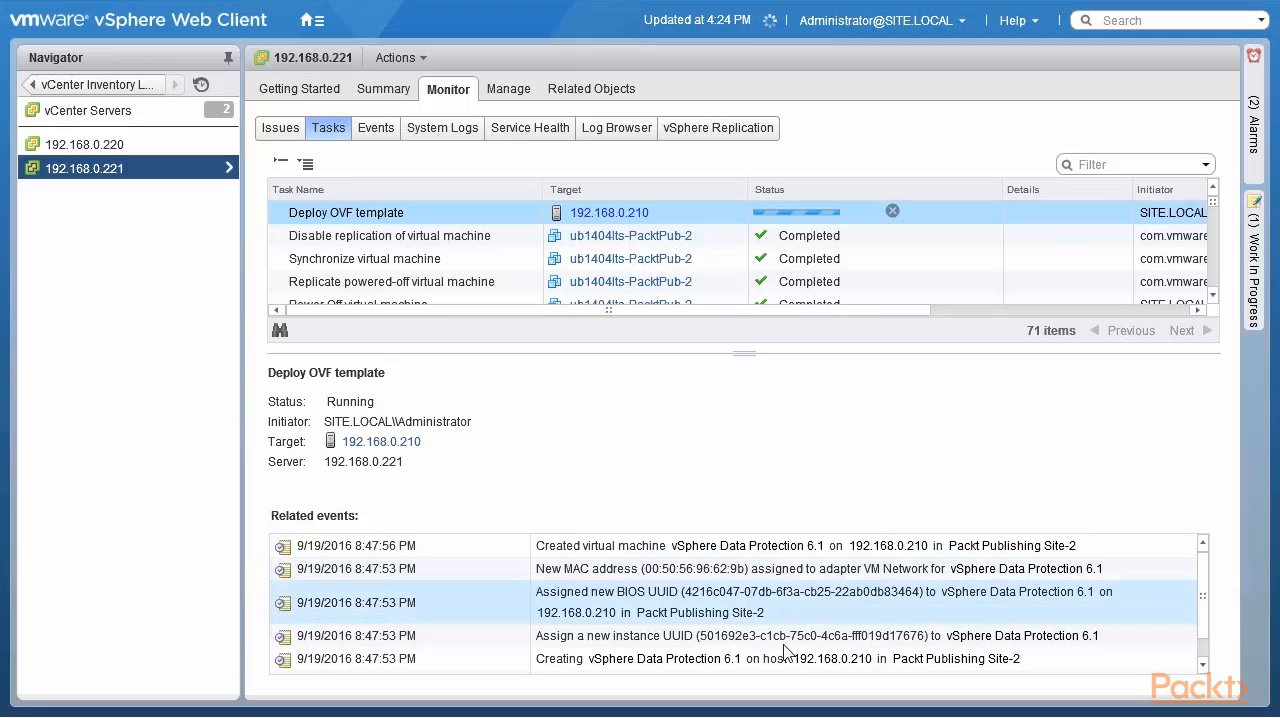
left_click(772, 642)
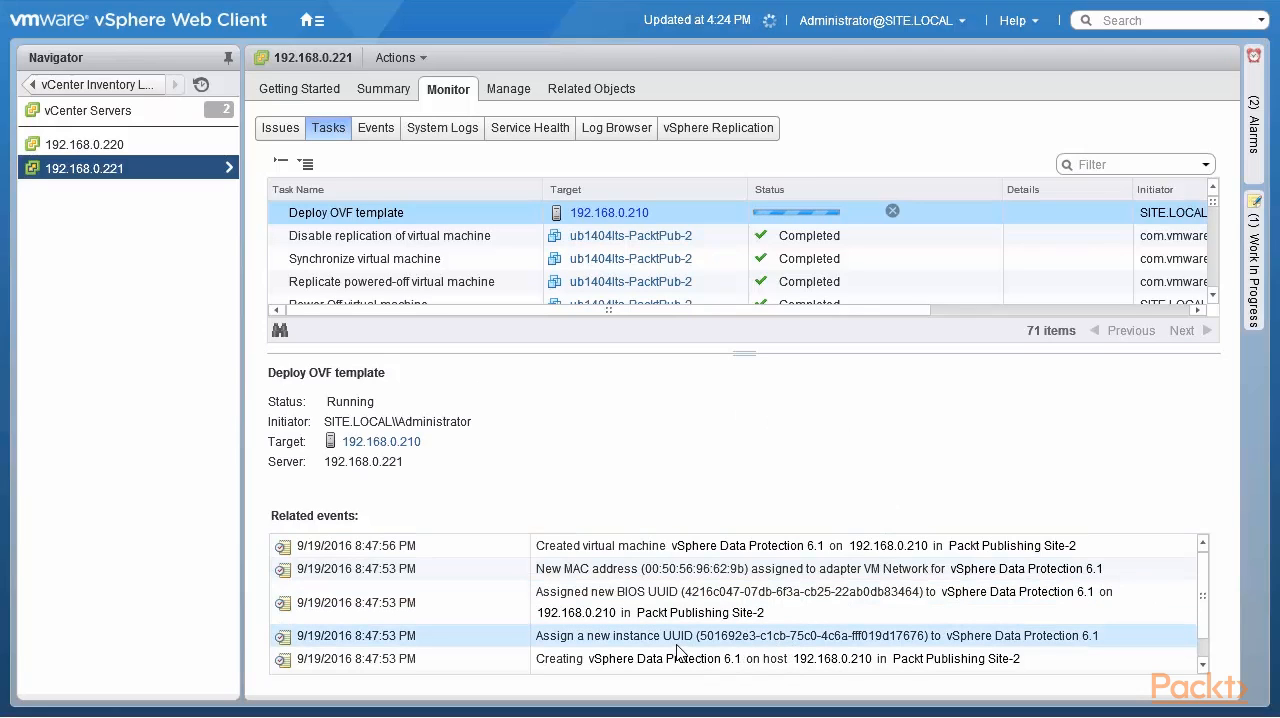
left_click(645, 600)
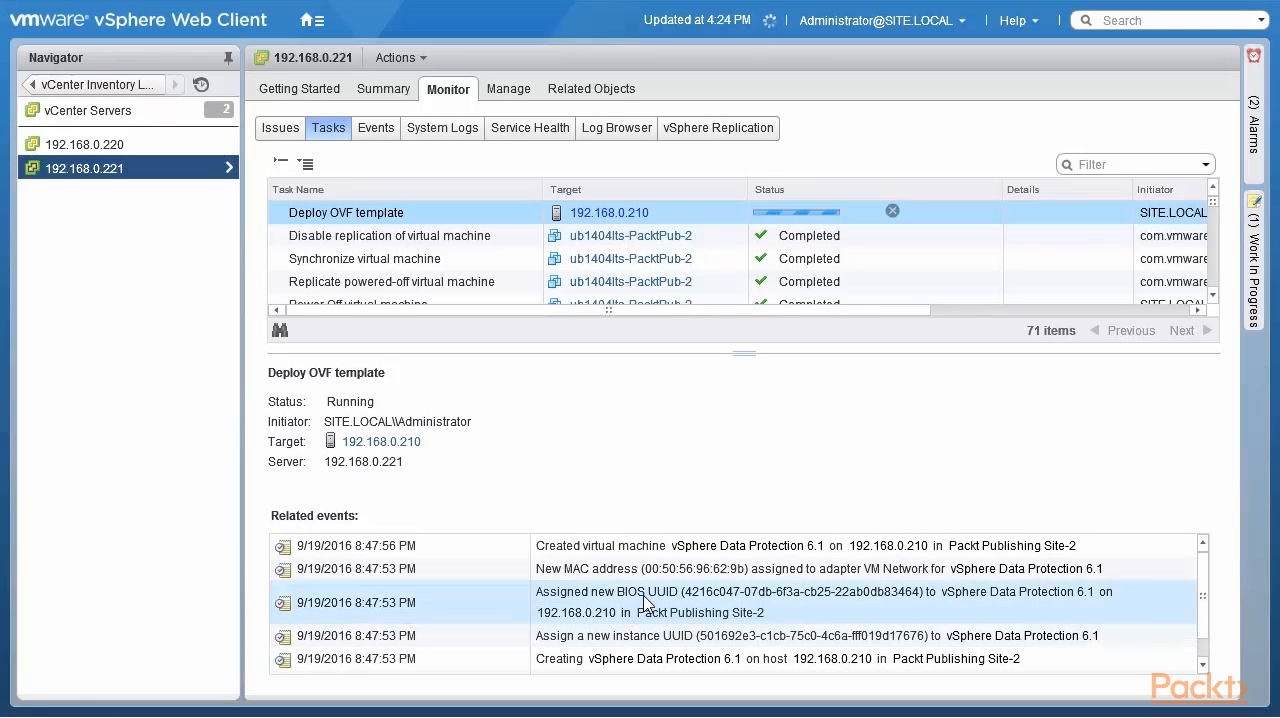
left_click(644, 569)
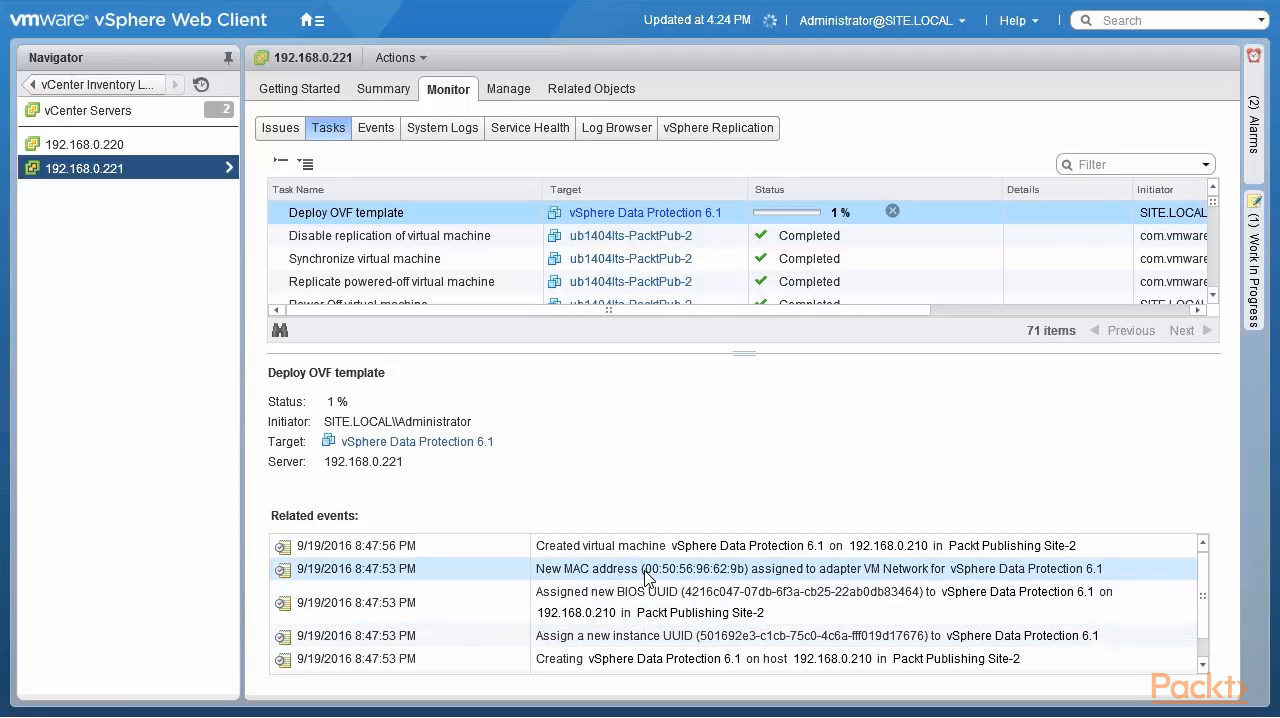
left_click(692, 550)
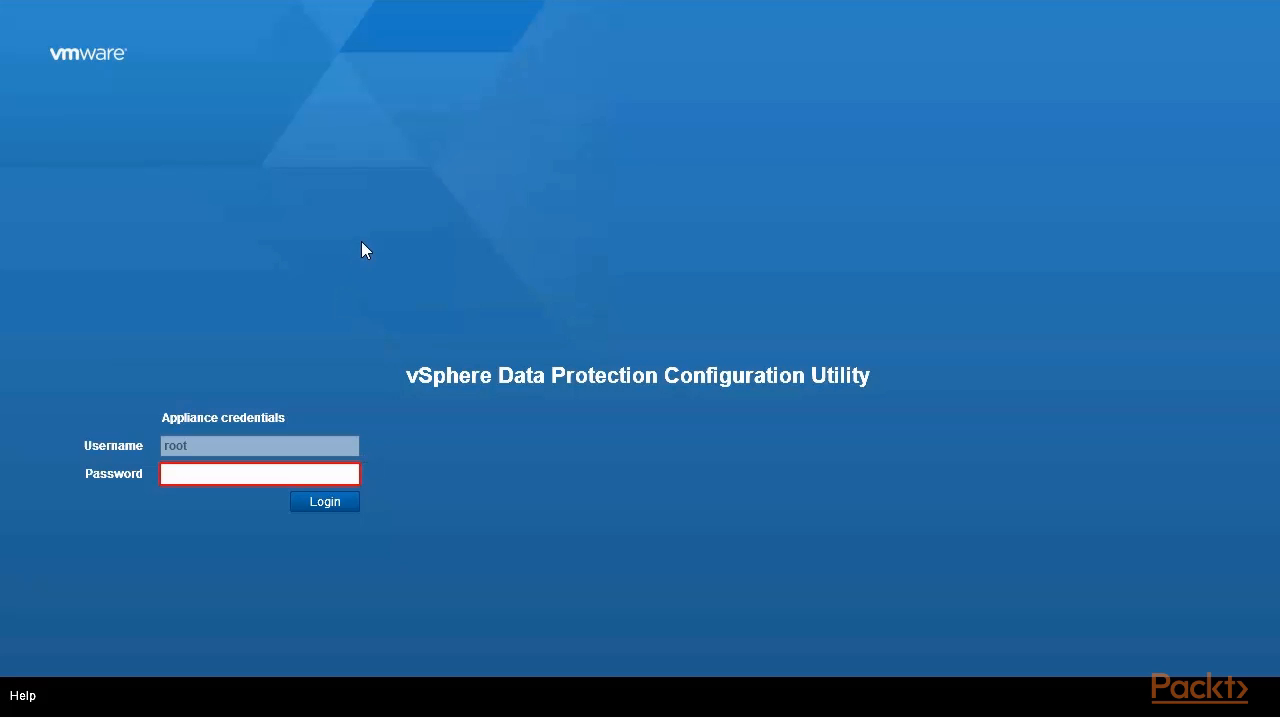
- Log in to the vSphere Data Protection Configuration Utility with the appliance password
left_click(321, 476)
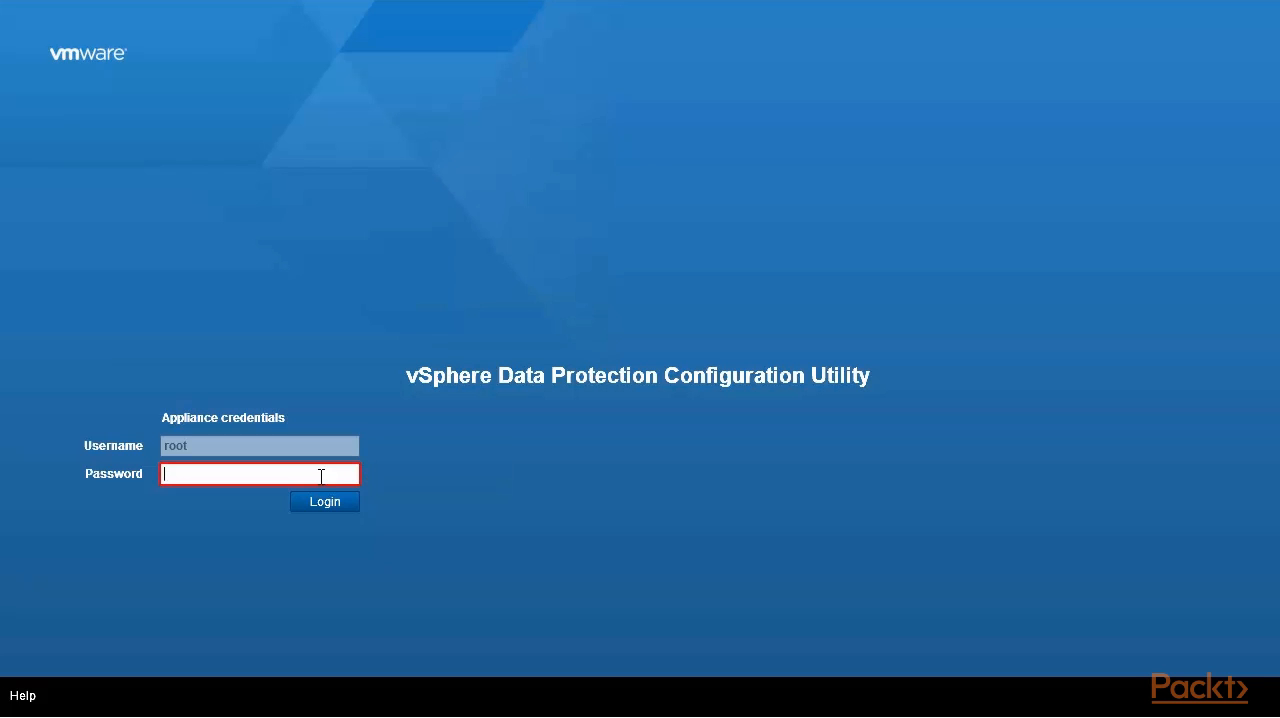
type("changeme")
key("Return")
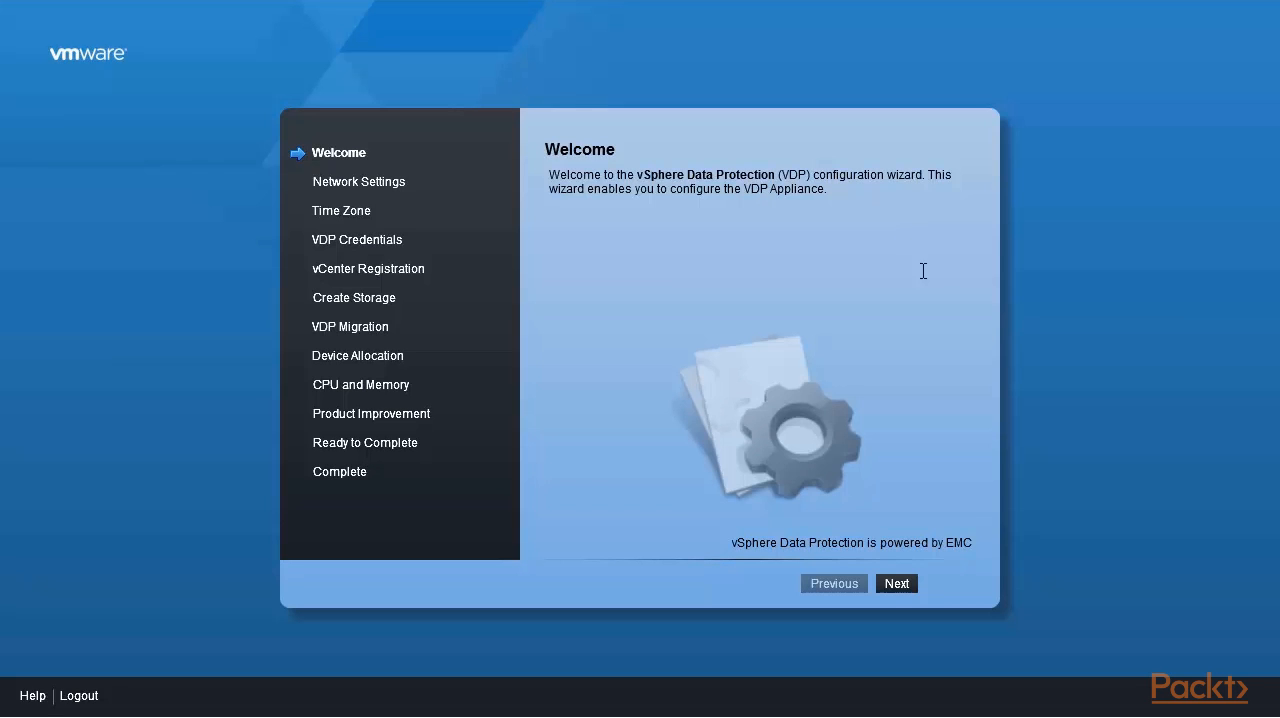
- In the VDP network settings, set the primary DNS to 192.168.0.1 and the secondary DNS to 192.168.0.222
left_click(896, 585)
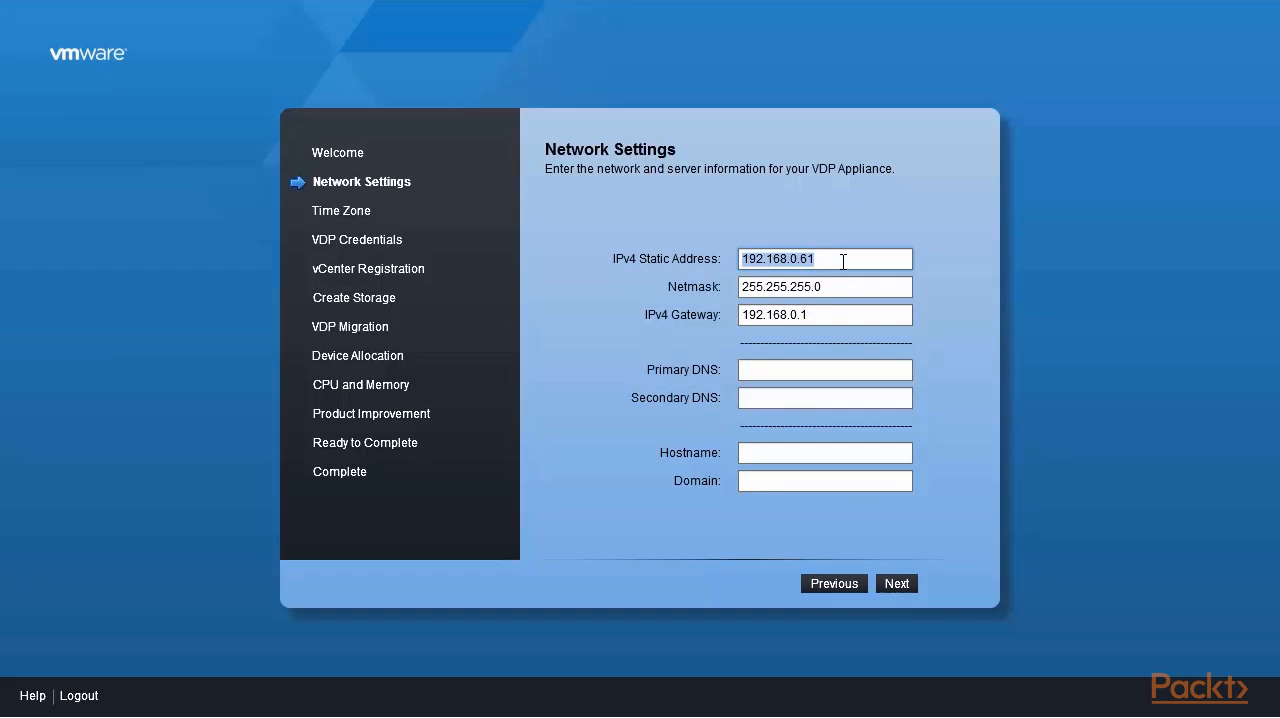
left_click(807, 371)
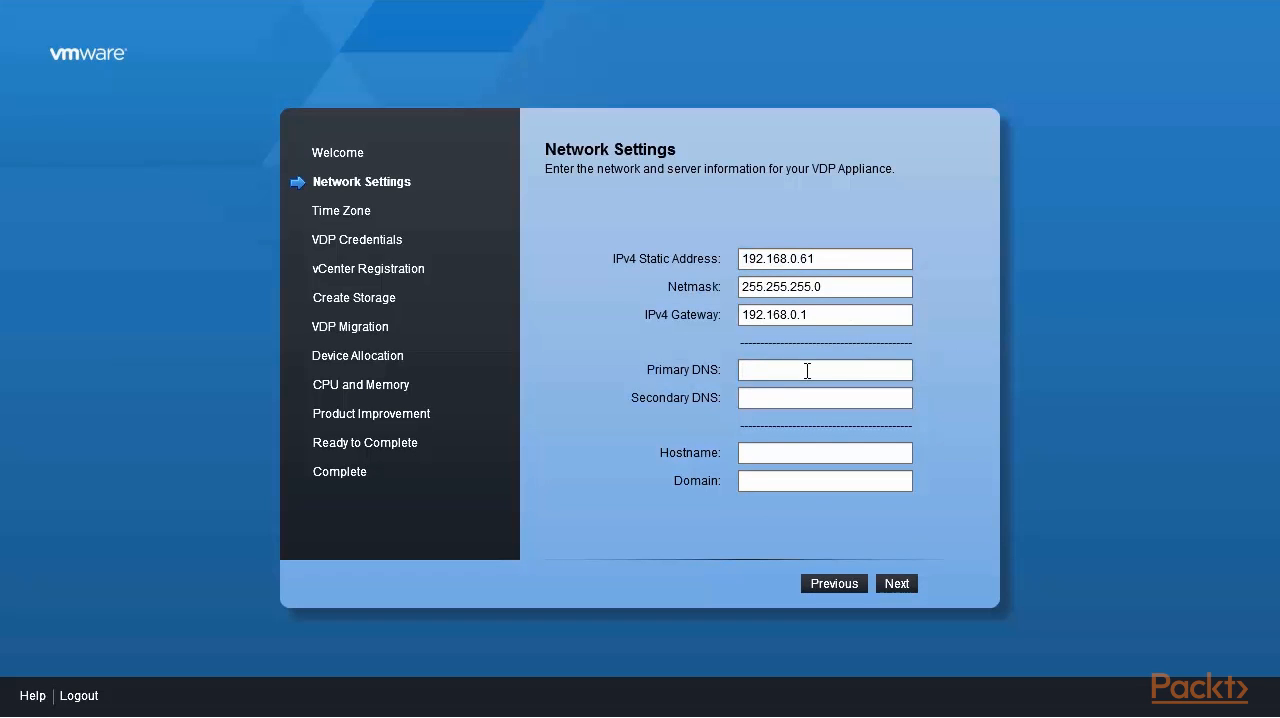
type("192.168.0.1")
left_click(791, 399)
type("192.1")
type("68")
type(".0.222")
- Try to apply the network settings with hostname vdp-Site-2 and domain site.local
type("vdp")
type("-Site-2")
left_click(754, 486)
type("sit")
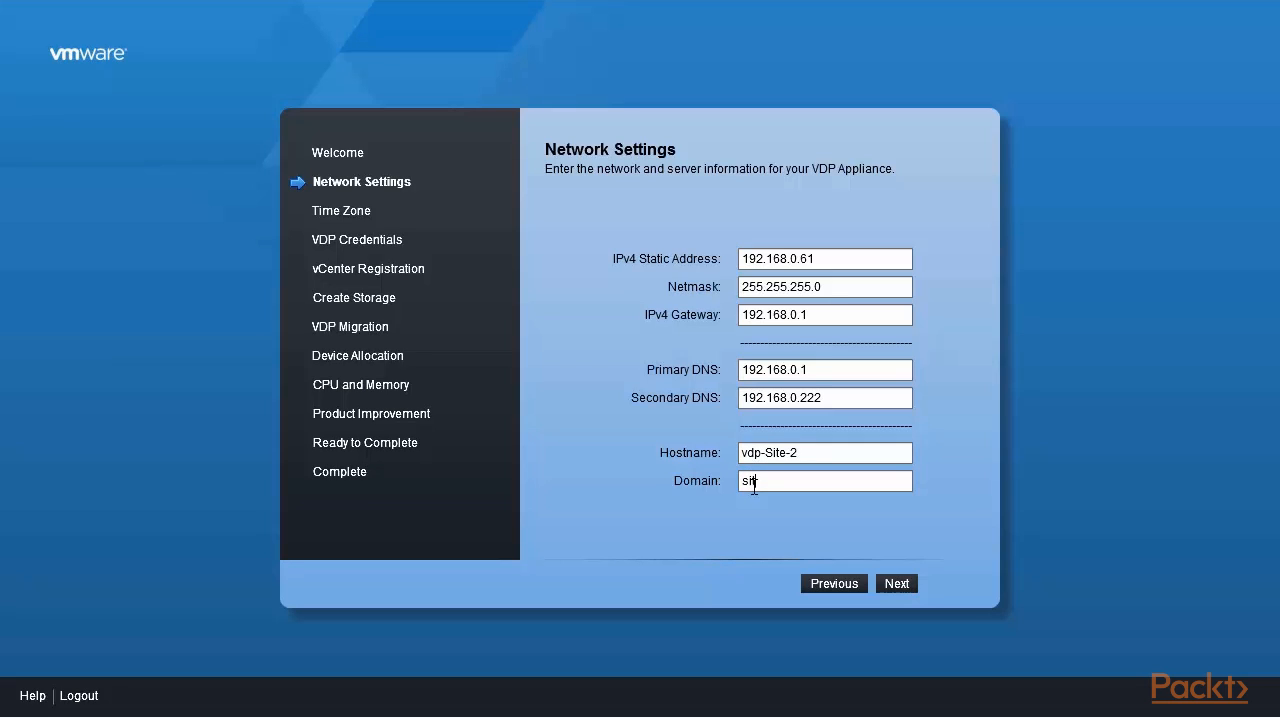
type("e.local")
left_click(900, 584)
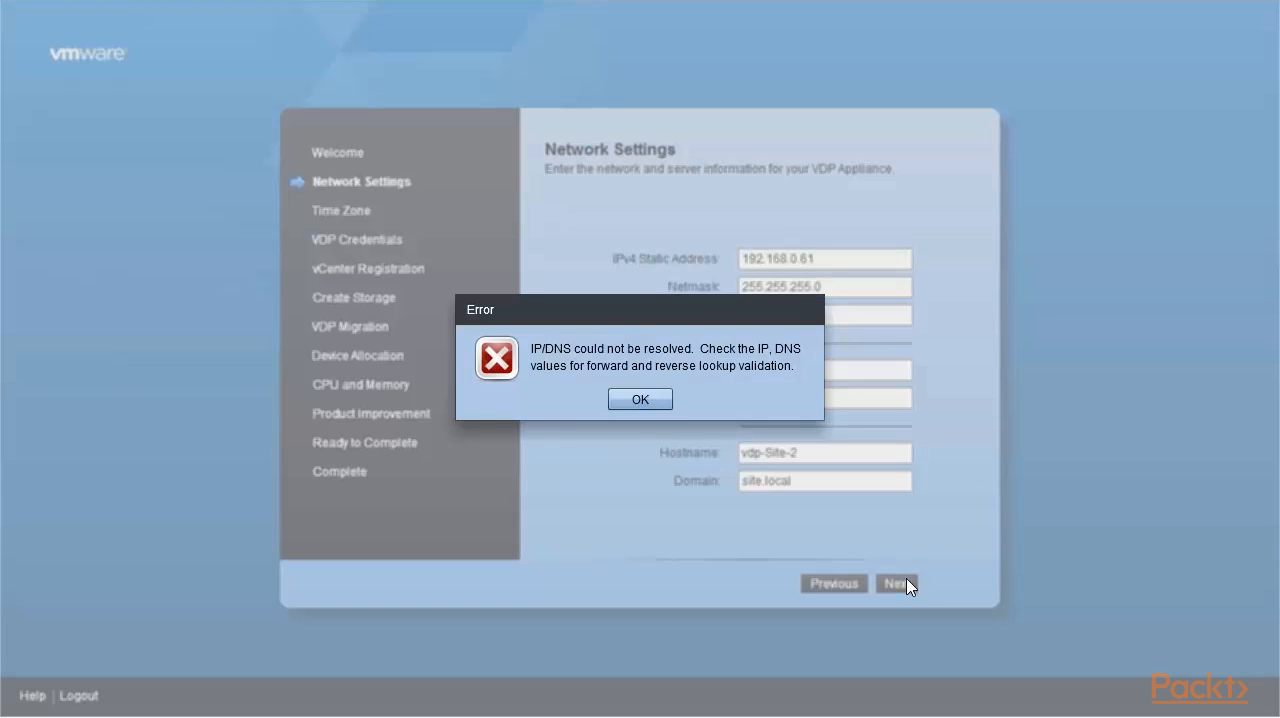
left_click(636, 400)
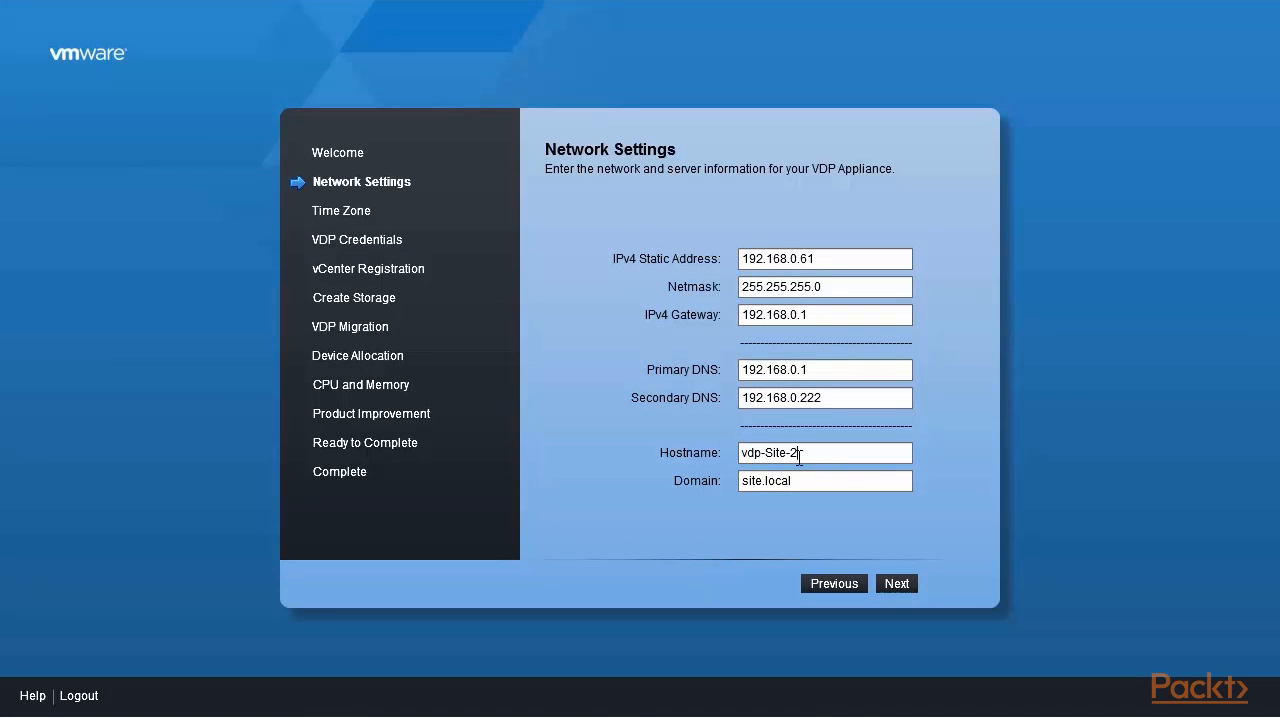
- Correct the appliance hostname to vdp2 and submit the network settings
left_click_drag(800, 457, 775, 457)
key("BackSpace")
key("BackSpace")
key("BackSpace")
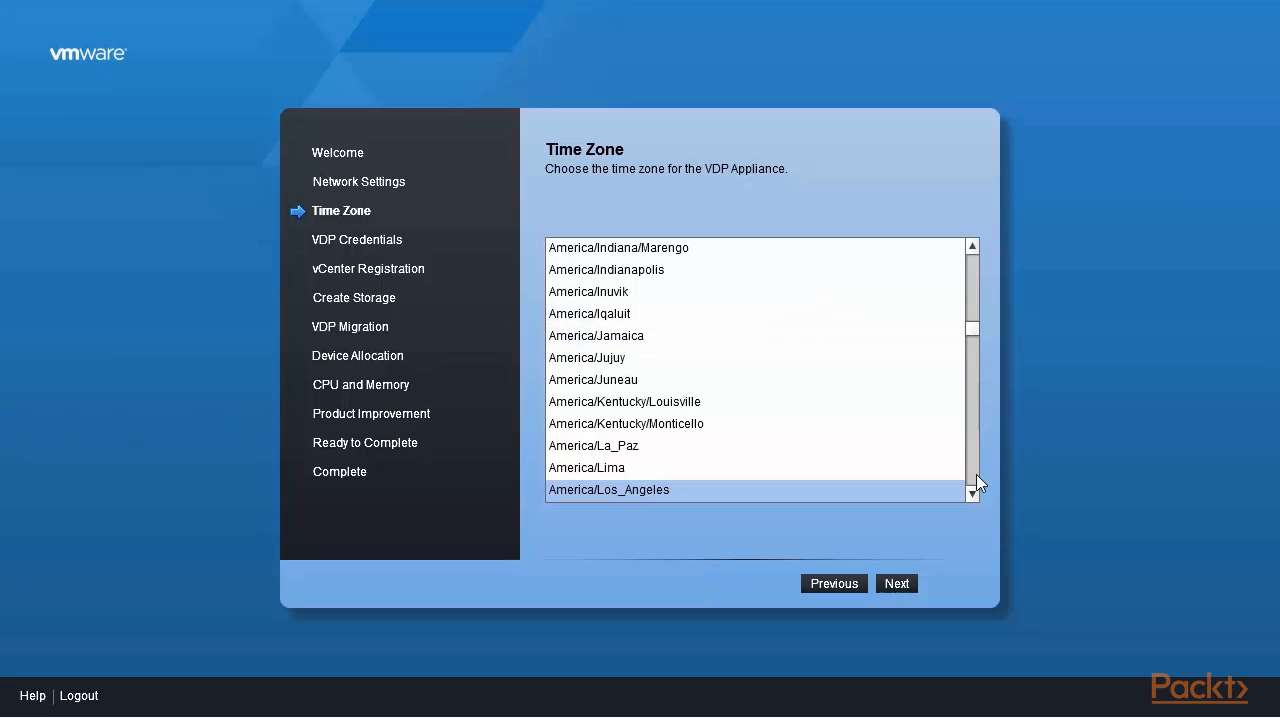
- Set the VDP appliance time zone to America/New_York and continue to the credentials
left_click(972, 494)
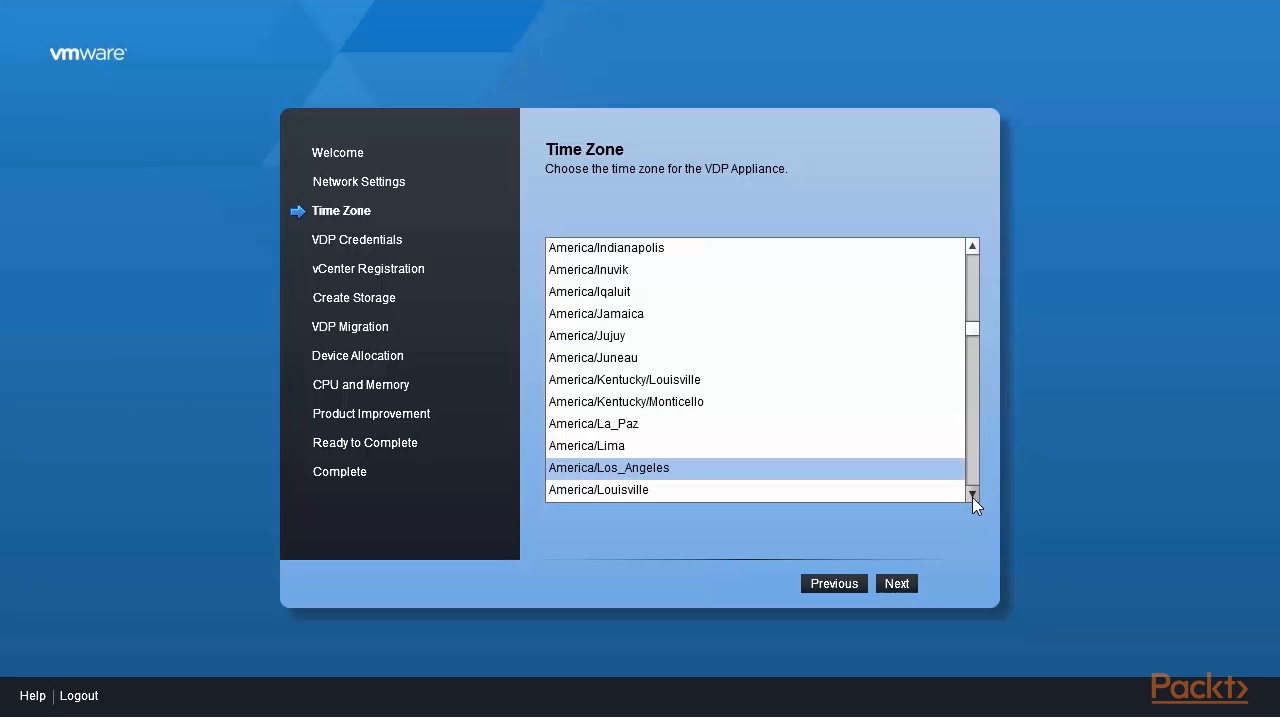
left_click(973, 497)
left_click(973, 497)
left_click(973, 497)
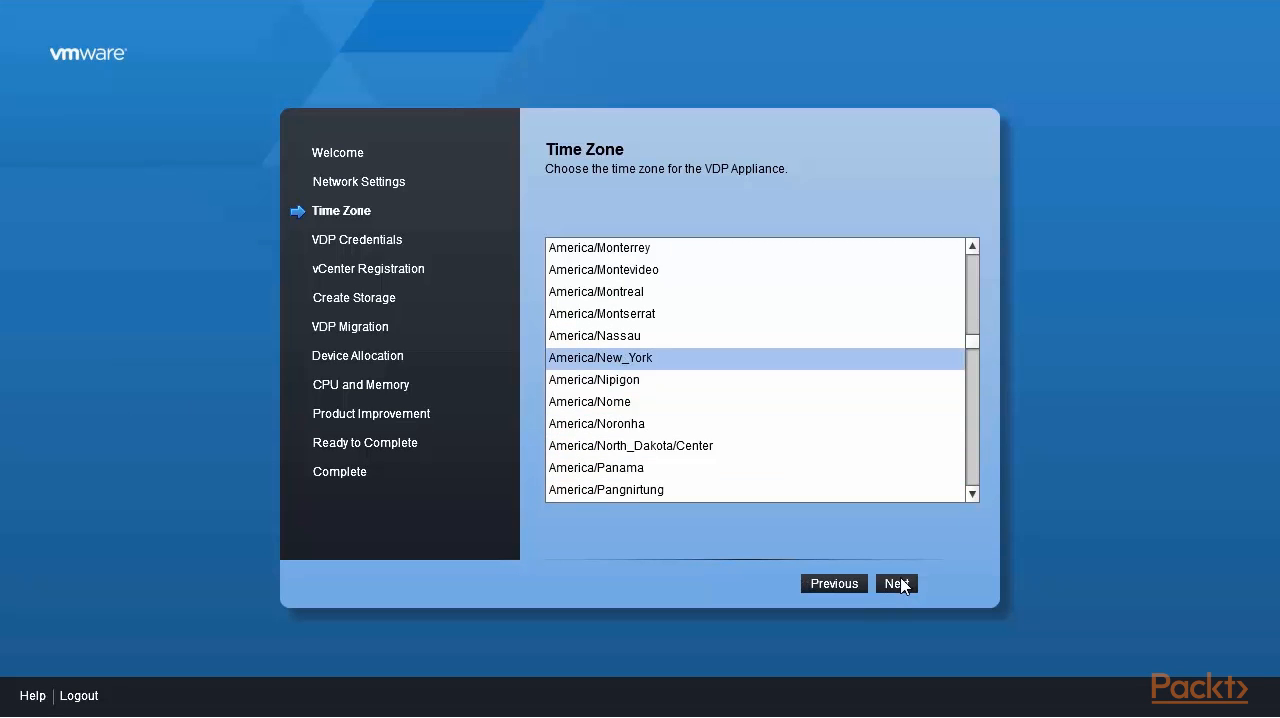
left_click(901, 581)
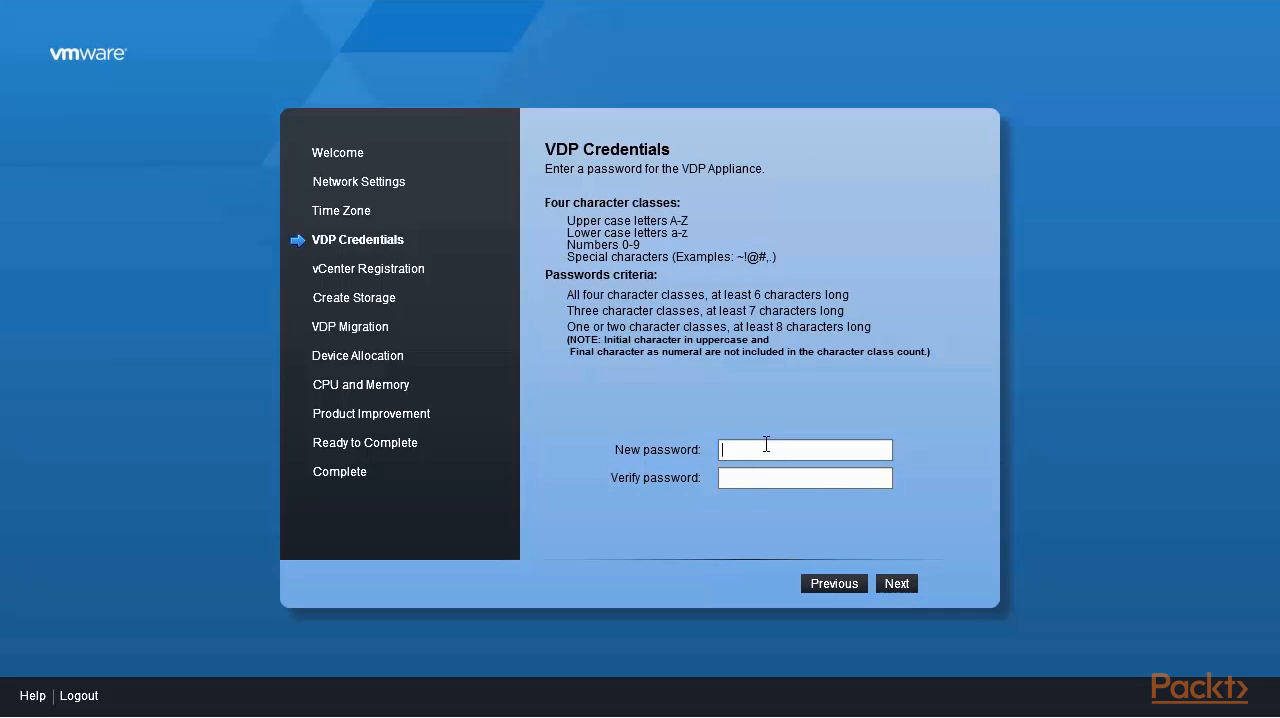
- Enter and verify the new VDP appliance password, and continue to the vCenter registration
type("********")
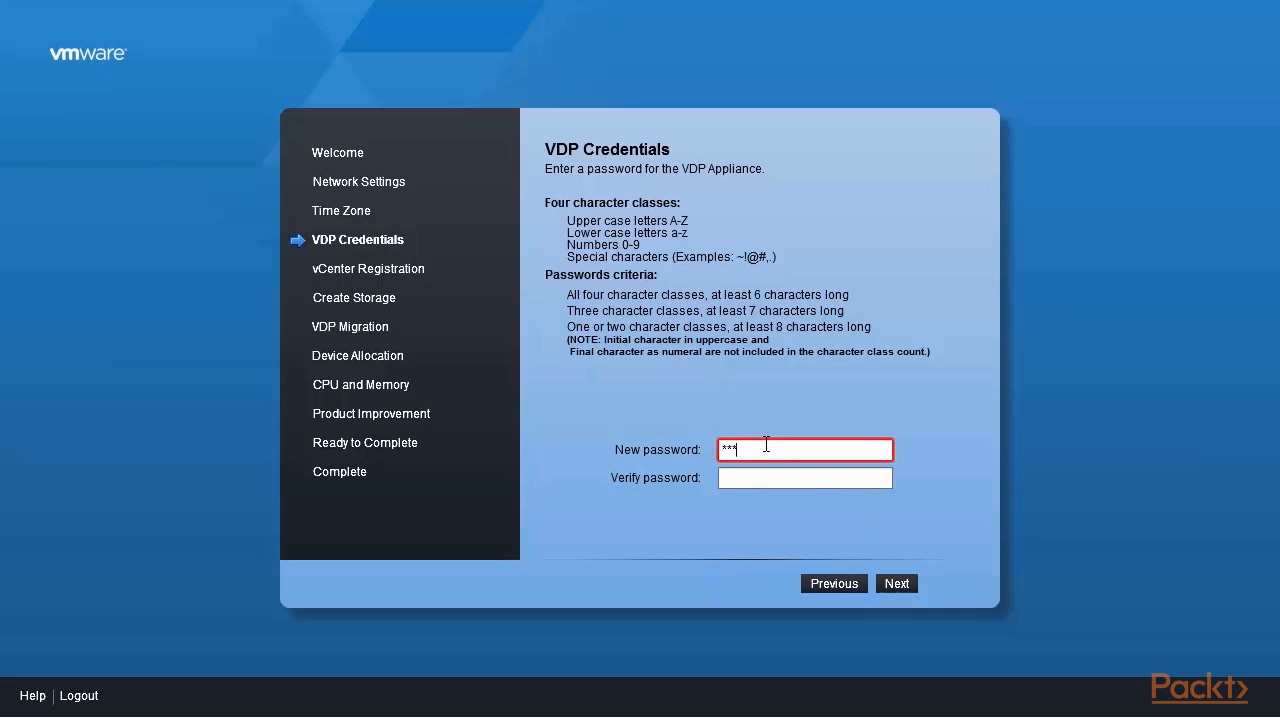
key("Tab")
type("********")
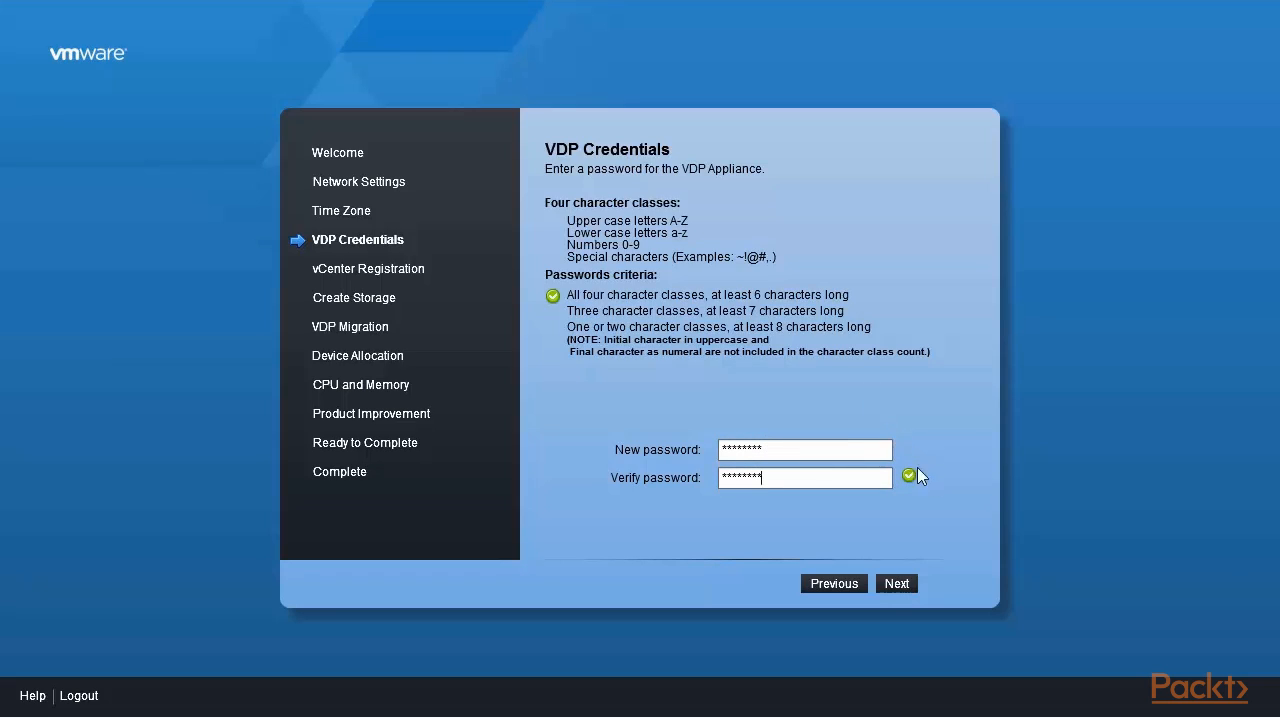
left_click(897, 584)
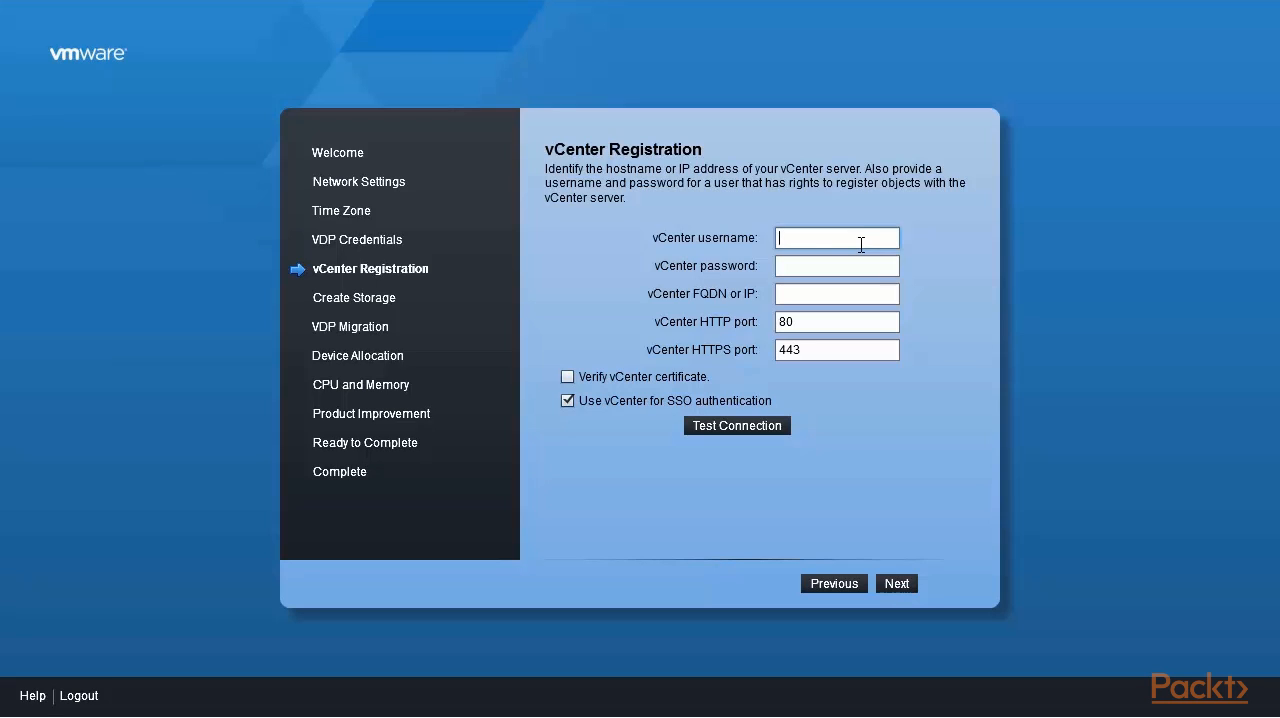
- Enter the vCenter administrator username in the site.local domain and the vCenter password for the registration
type("administrator@site.local")
key("Tab")
type("VMware1!")
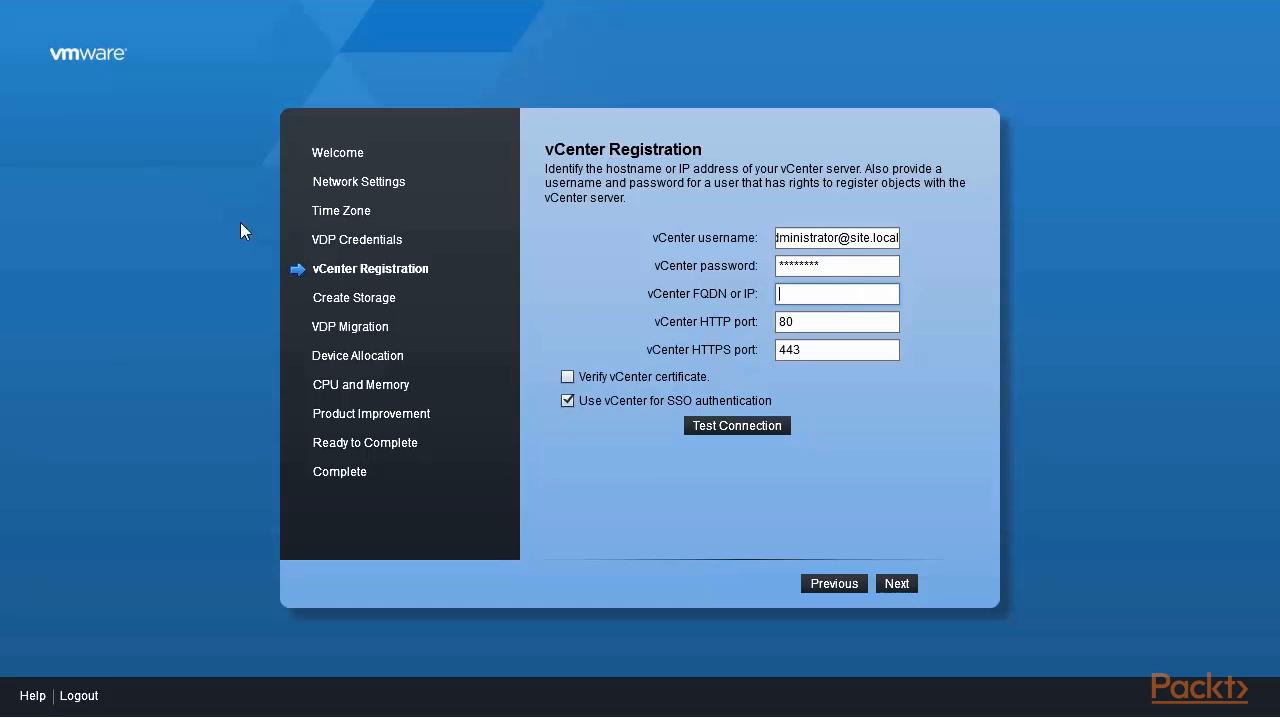
- Set the vCenter address to 192.168.0.221, test the connection, and continue to the storage creation
type("192.168")
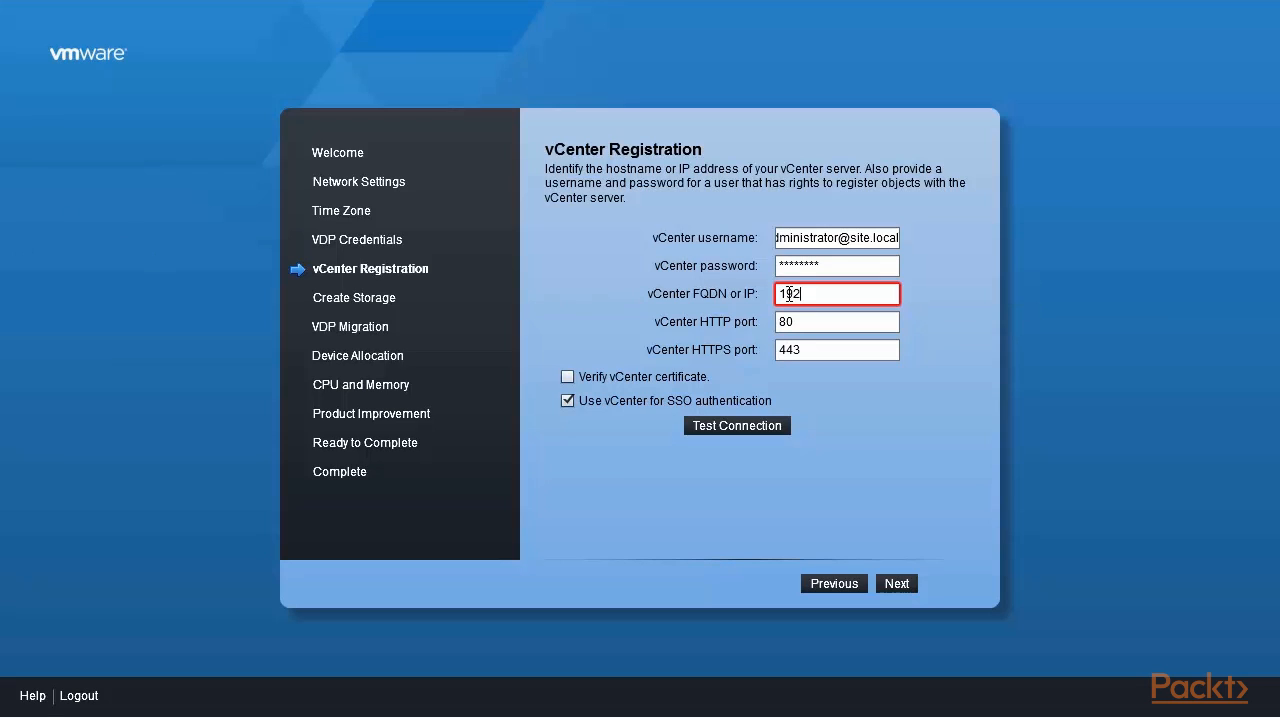
type(".0.221")
left_click(738, 426)
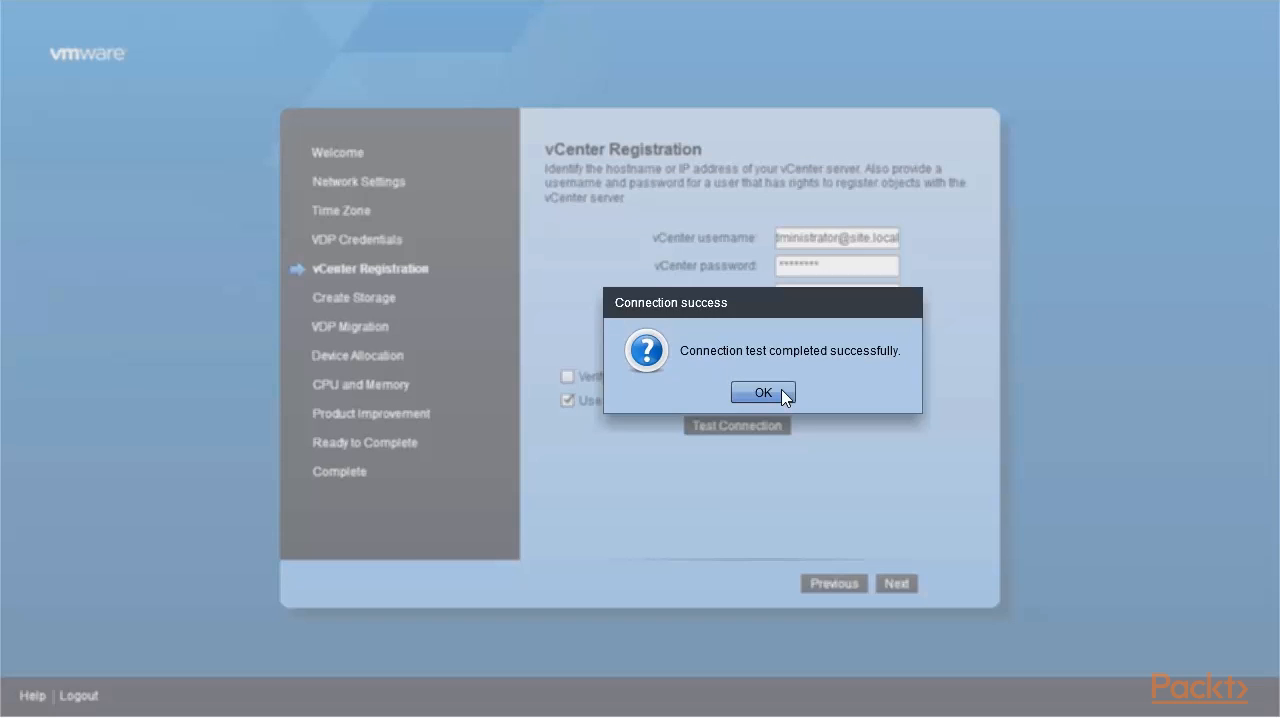
left_click(763, 392)
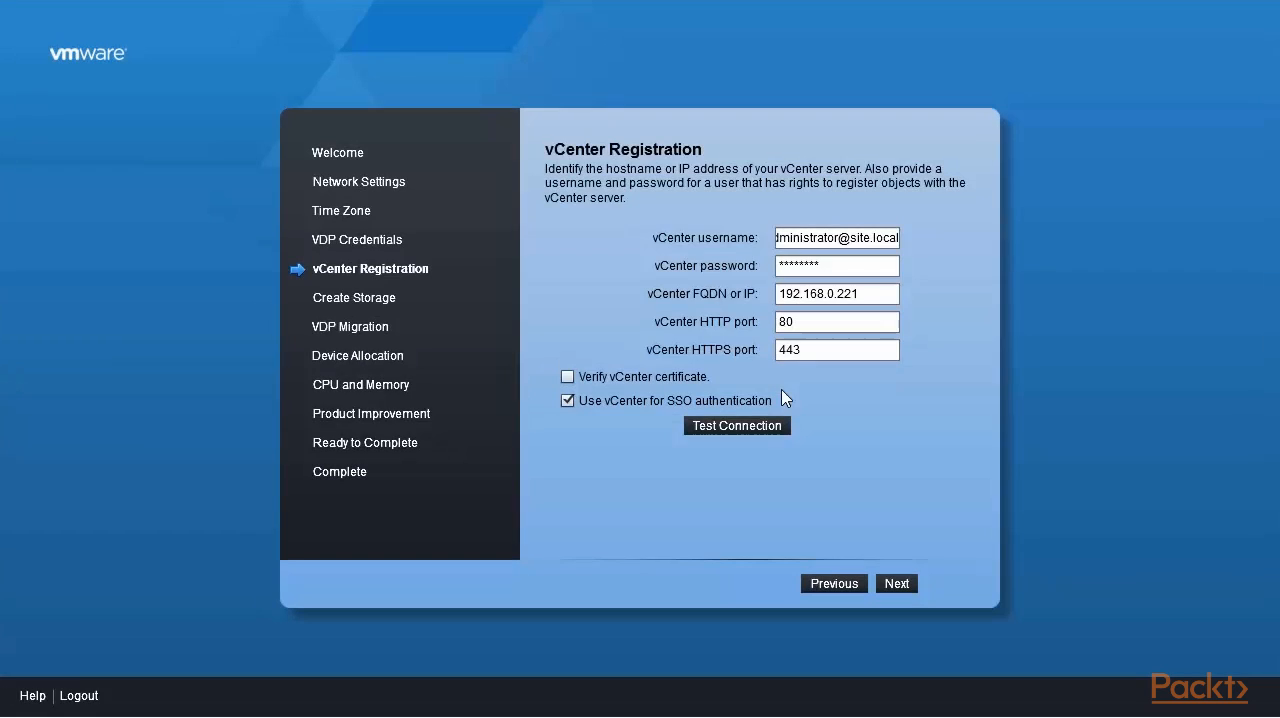
left_click(896, 584)
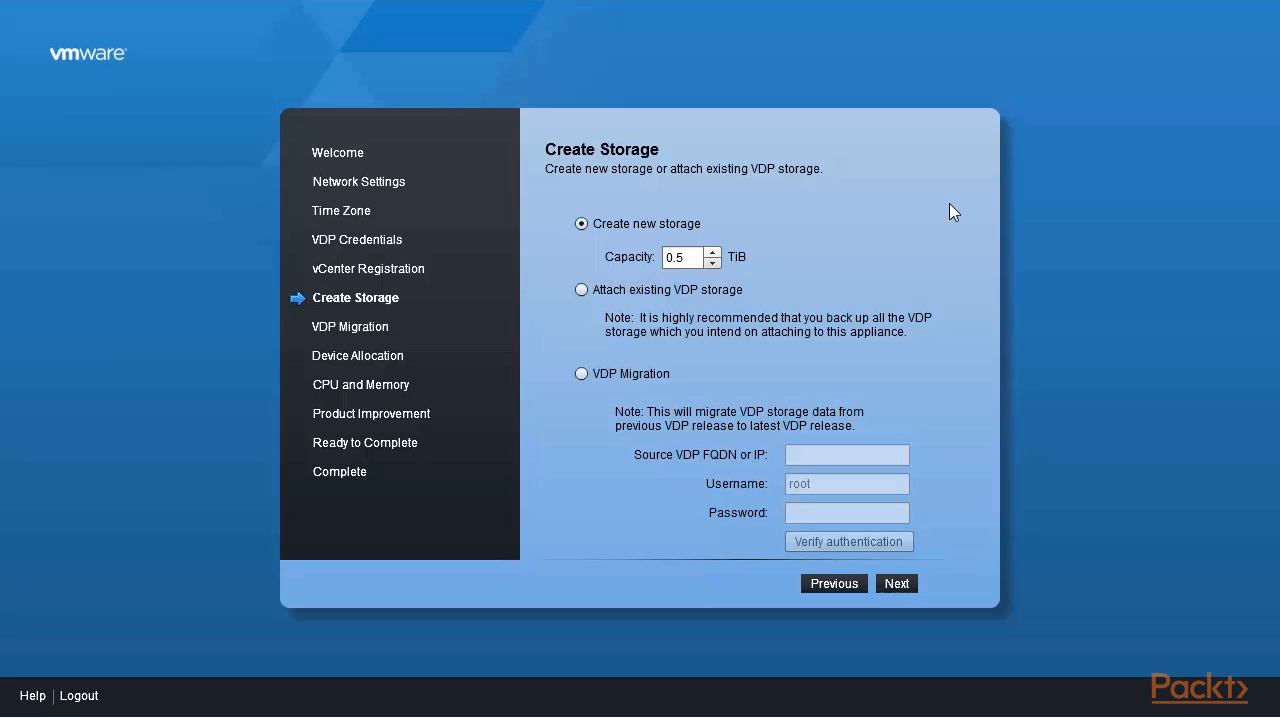
- Create new VDP storage with a capacity of 0.5 TiB and continue to the device allocation
left_click(712, 253)
left_click(712, 253)
left_click(712, 253)
left_click(712, 253)
left_click(712, 263)
left_click(899, 586)
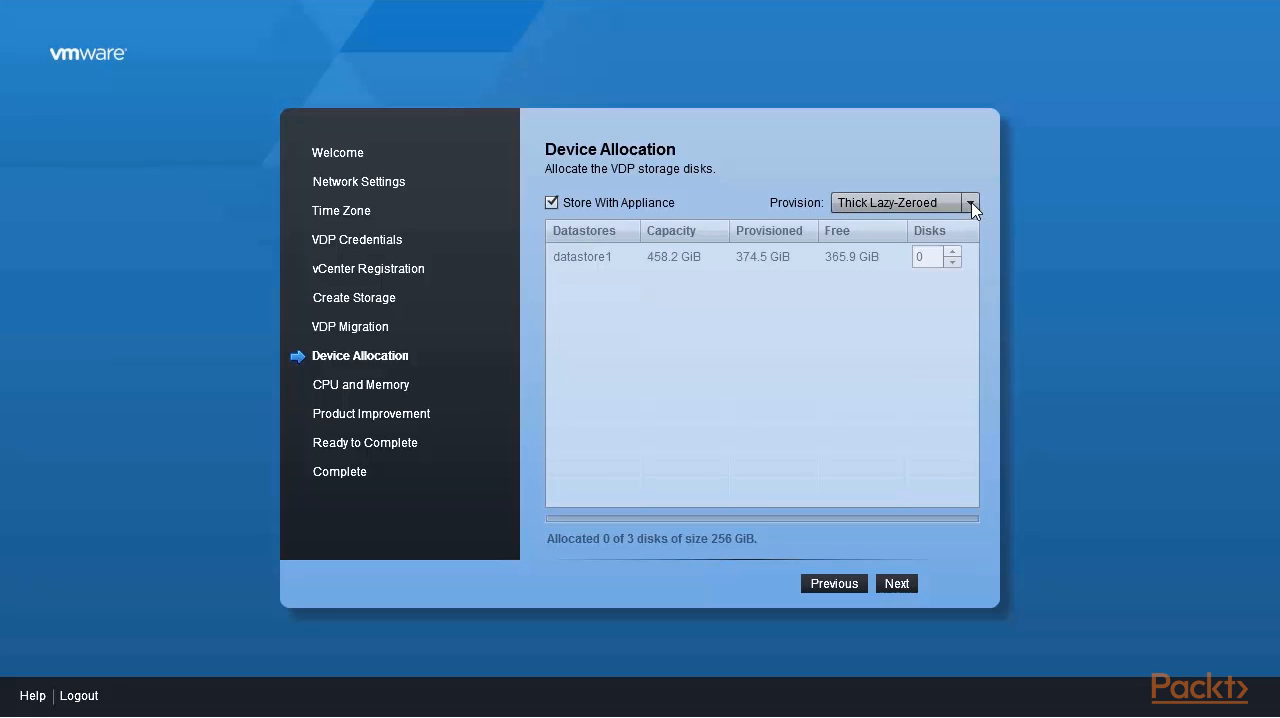
- Use thin provisioning, turn off Store With Appliance, and allocate 3 storage disks to datastore1
left_click(968, 205)
left_click(893, 270)
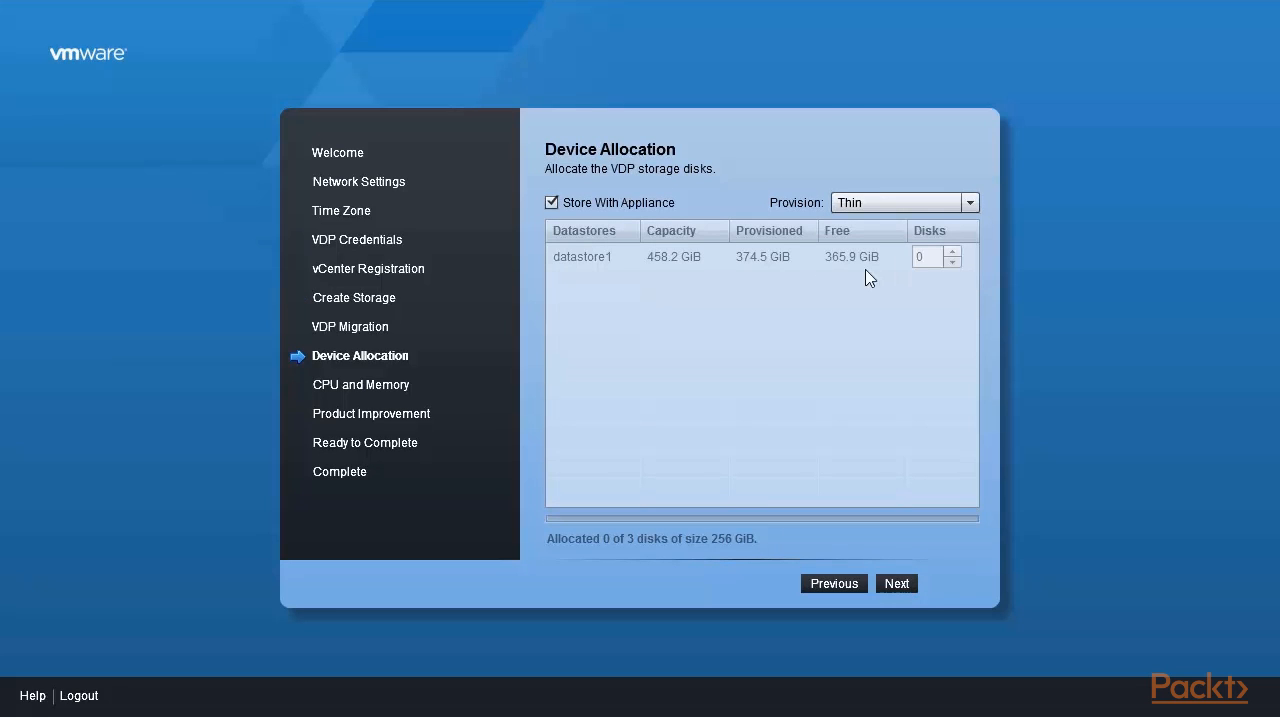
left_click(566, 207)
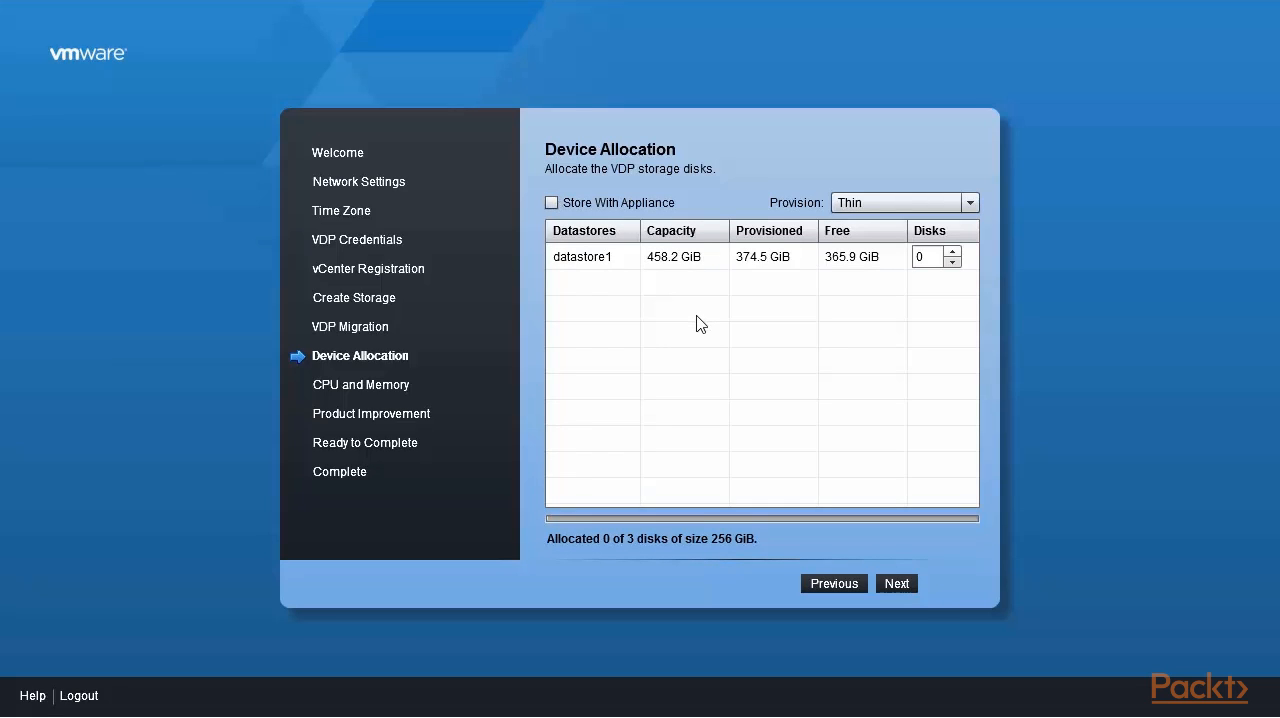
left_click(953, 252)
left_click(953, 252)
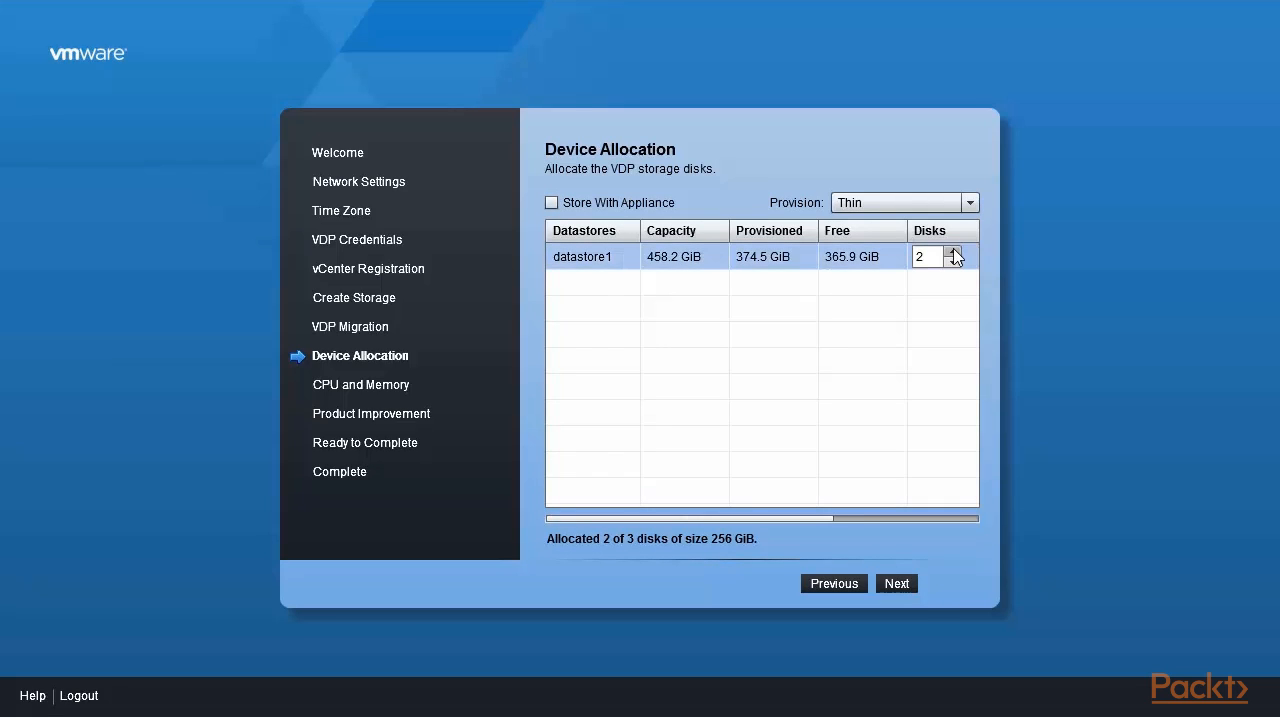
left_click(953, 252)
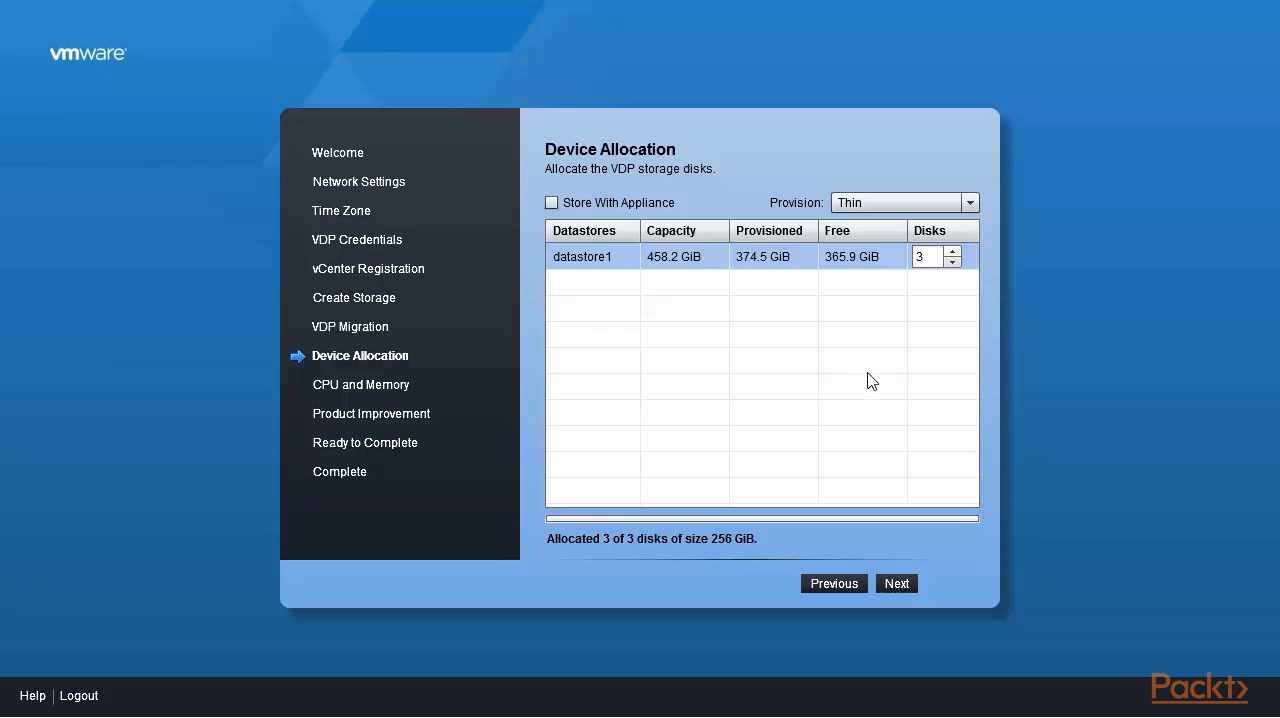
left_click(892, 587)
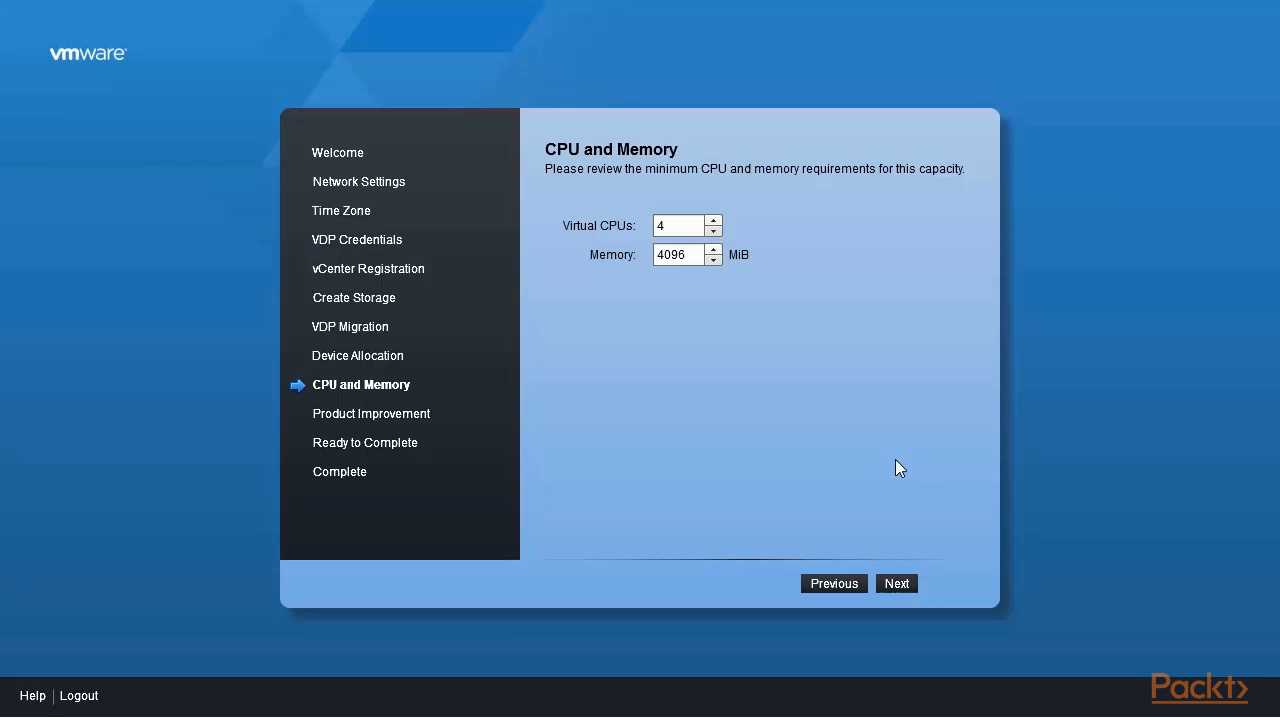
- Accept the default CPU, memory and product improvement settings, and start the storage configuration without performance analysis
left_click(898, 586)
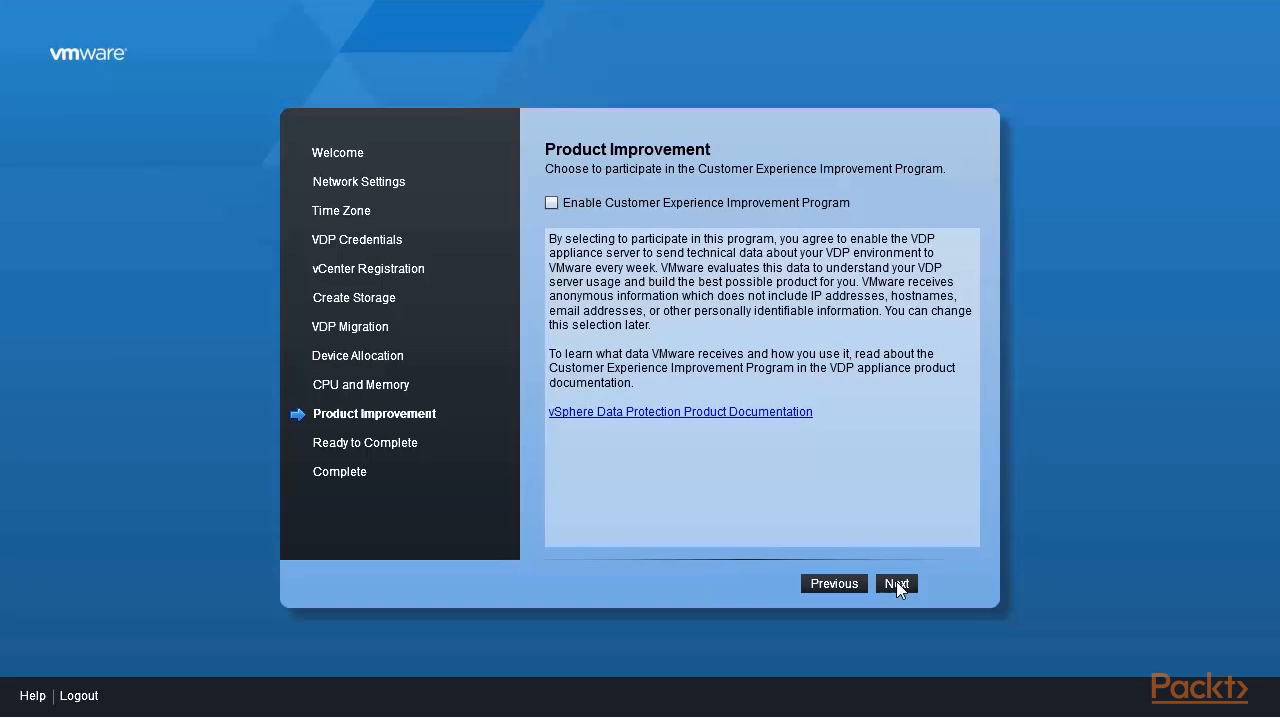
left_click(898, 586)
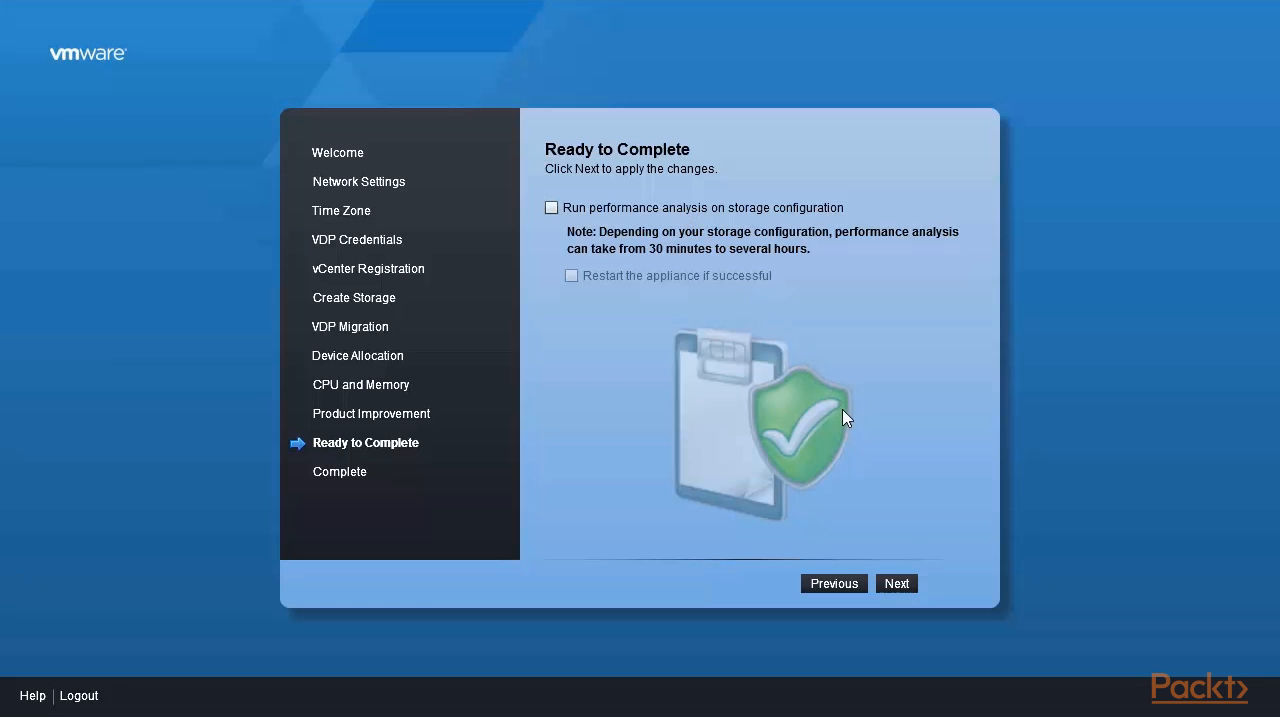
left_click(899, 586)
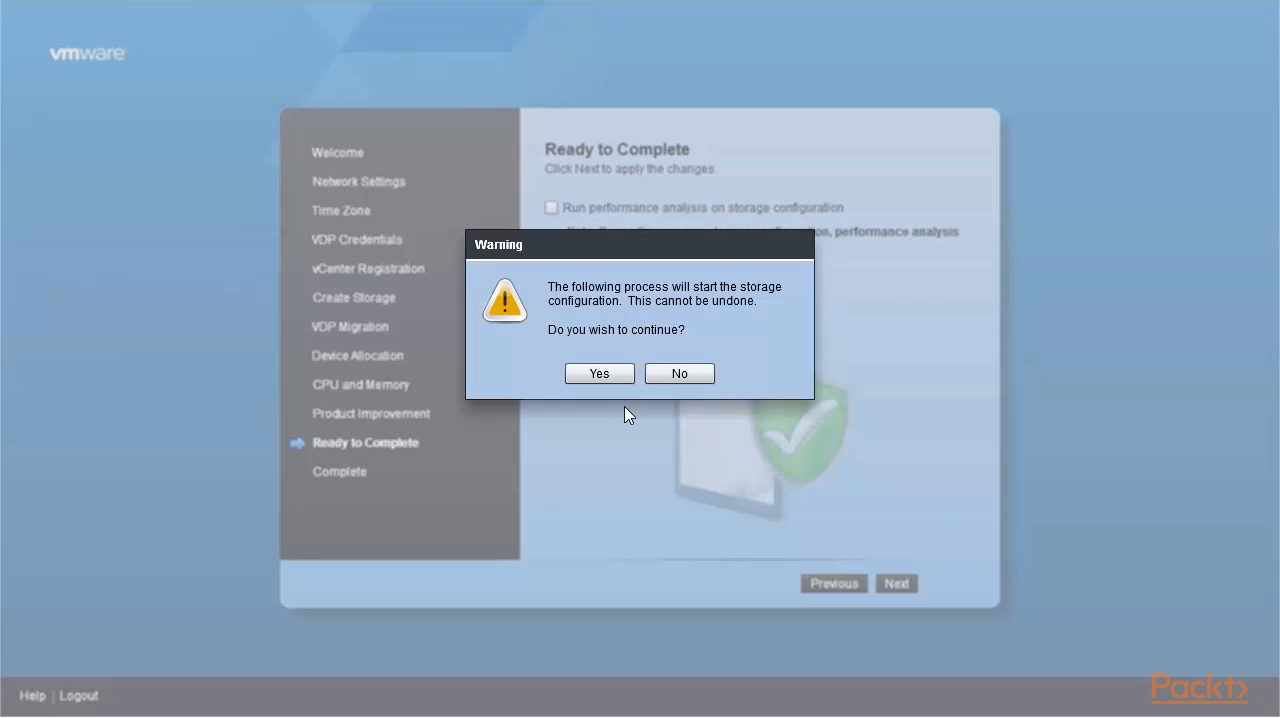
left_click(620, 373)
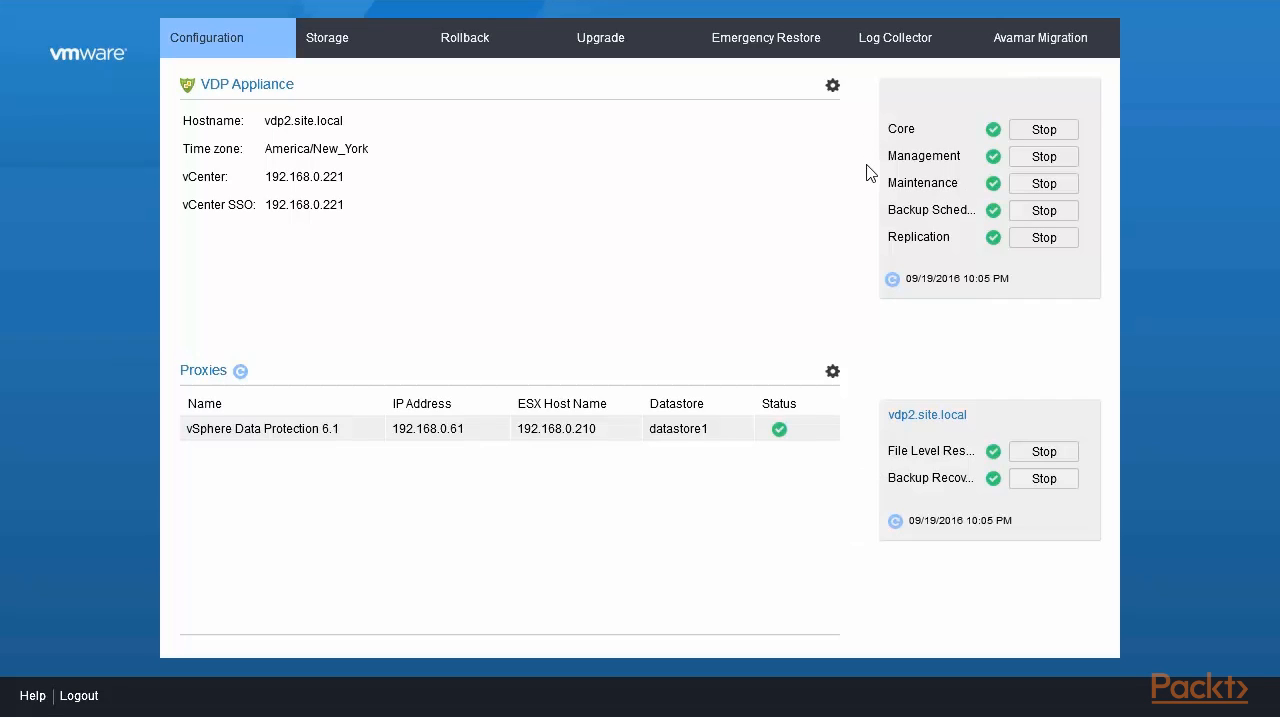
- Review the appliance storage summary with the capacity utilization and performance analysis of datastore1
left_click(328, 52)
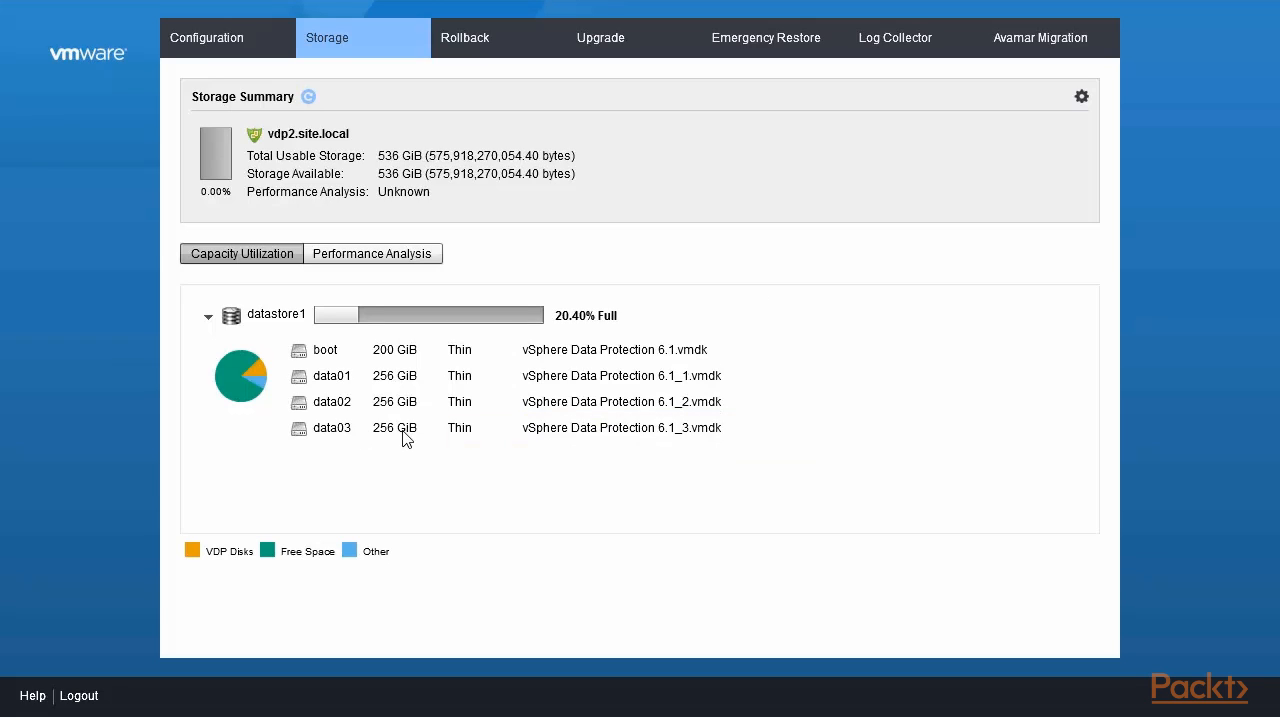
left_click(362, 262)
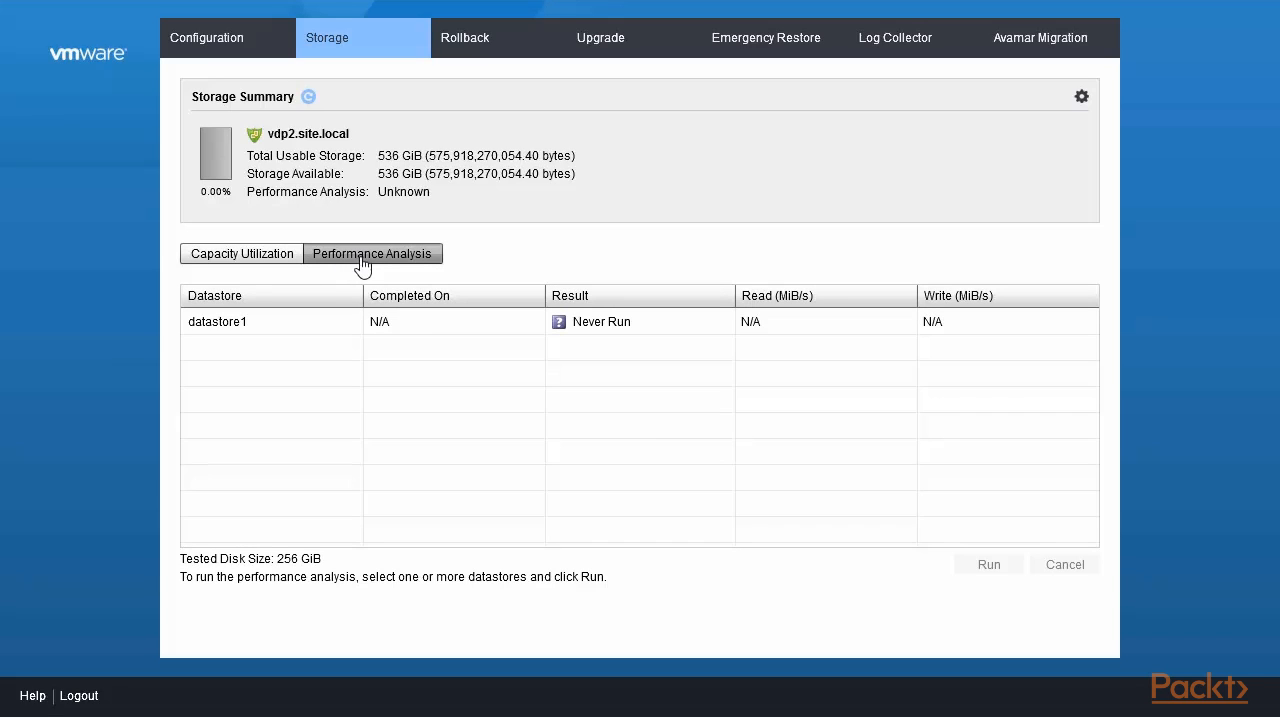
left_click(257, 258)
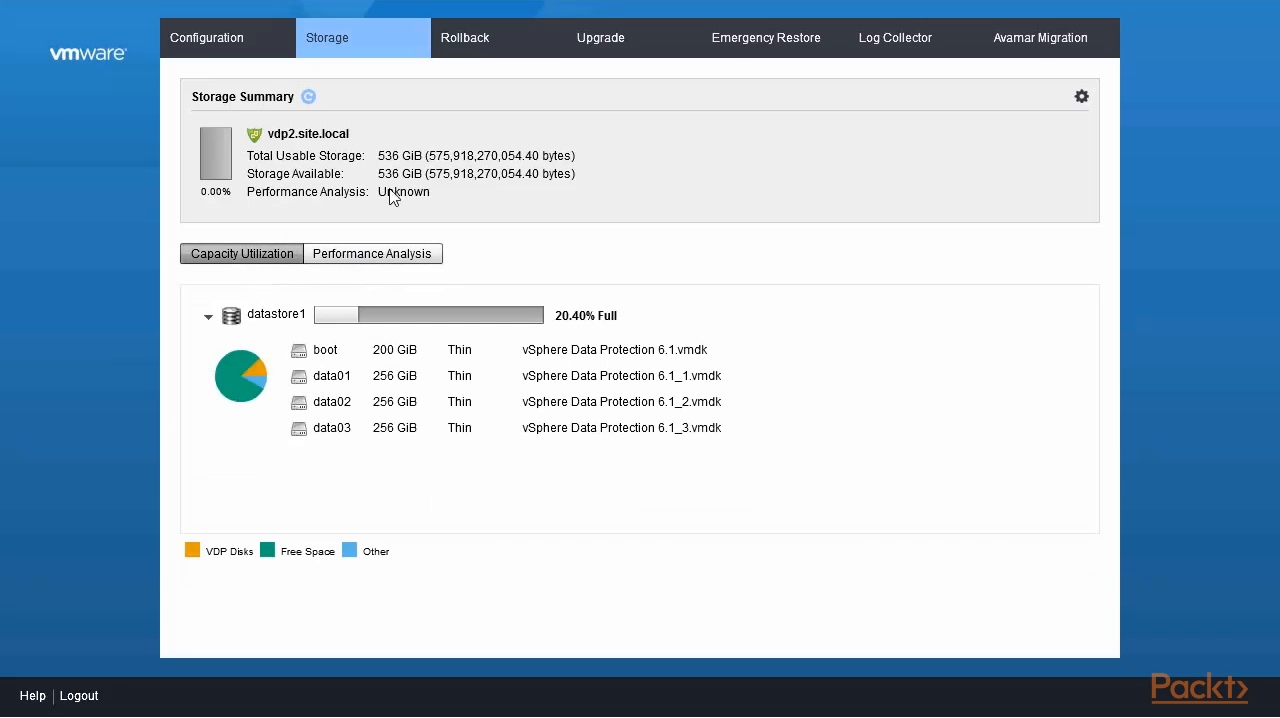
- Examine the appliance's rollback checkpoints, upgrade page and emergency restore points
left_click(483, 52)
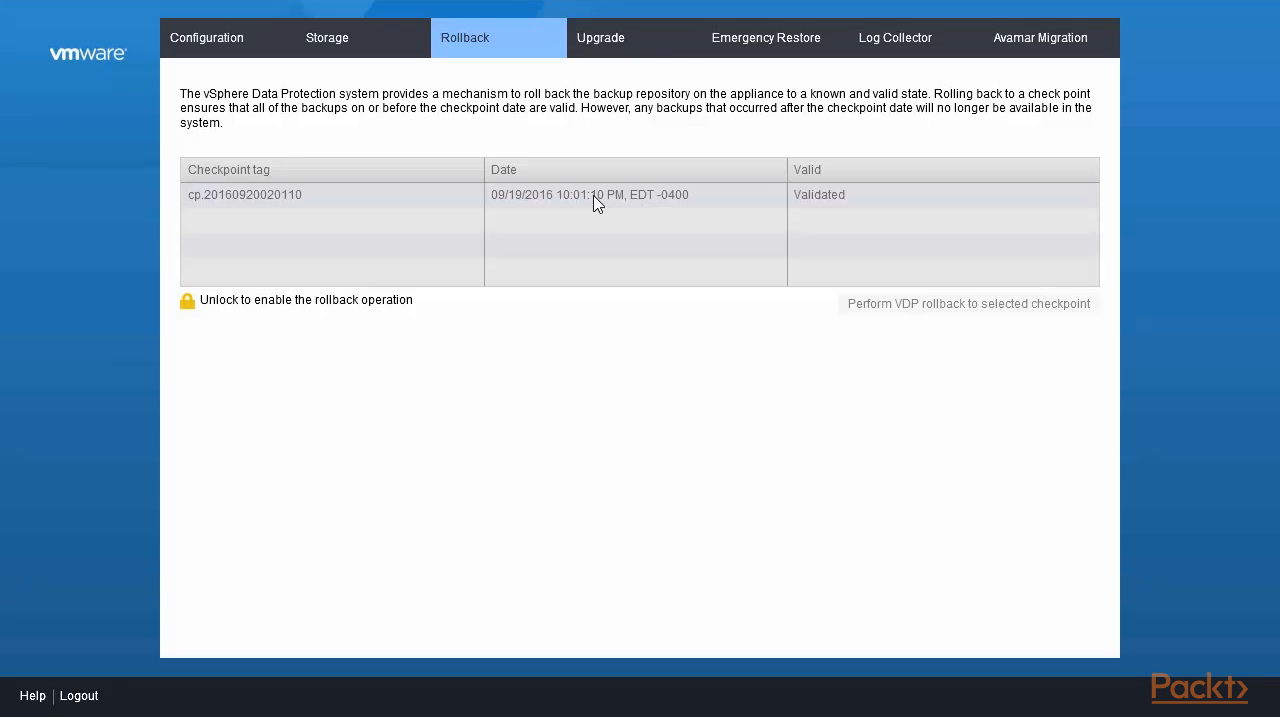
left_click(597, 50)
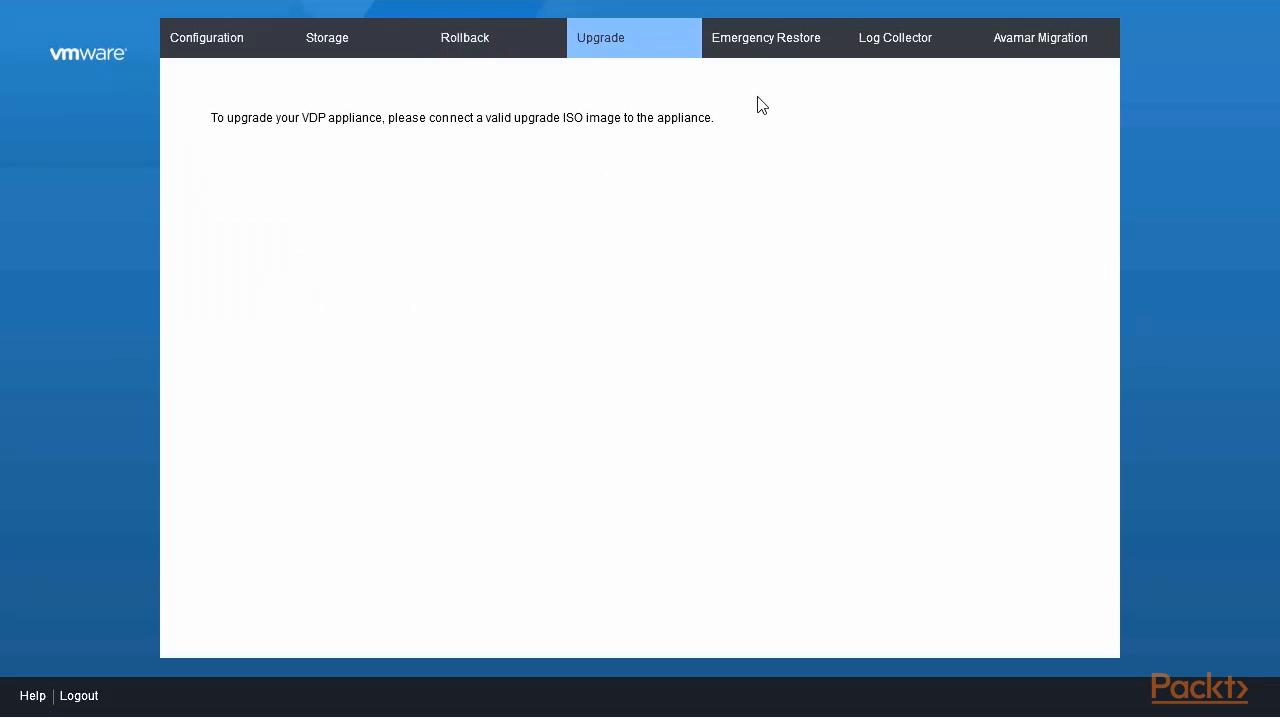
left_click(768, 50)
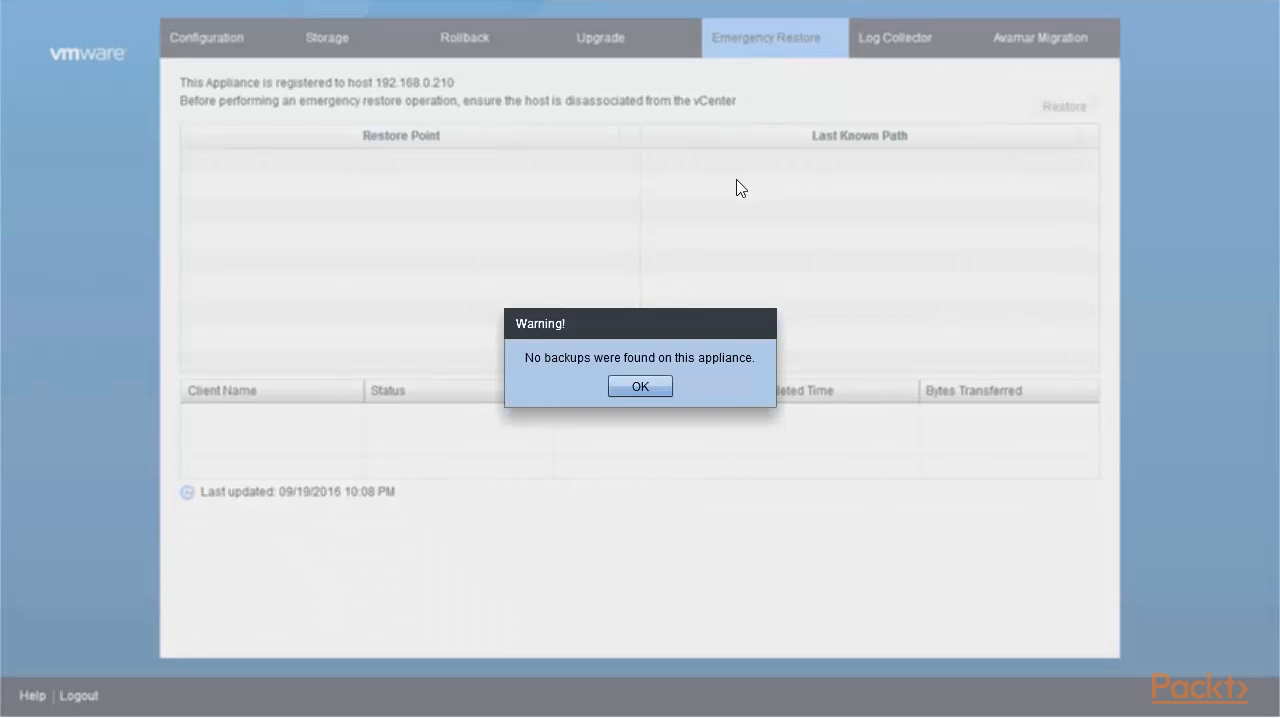
left_click(646, 387)
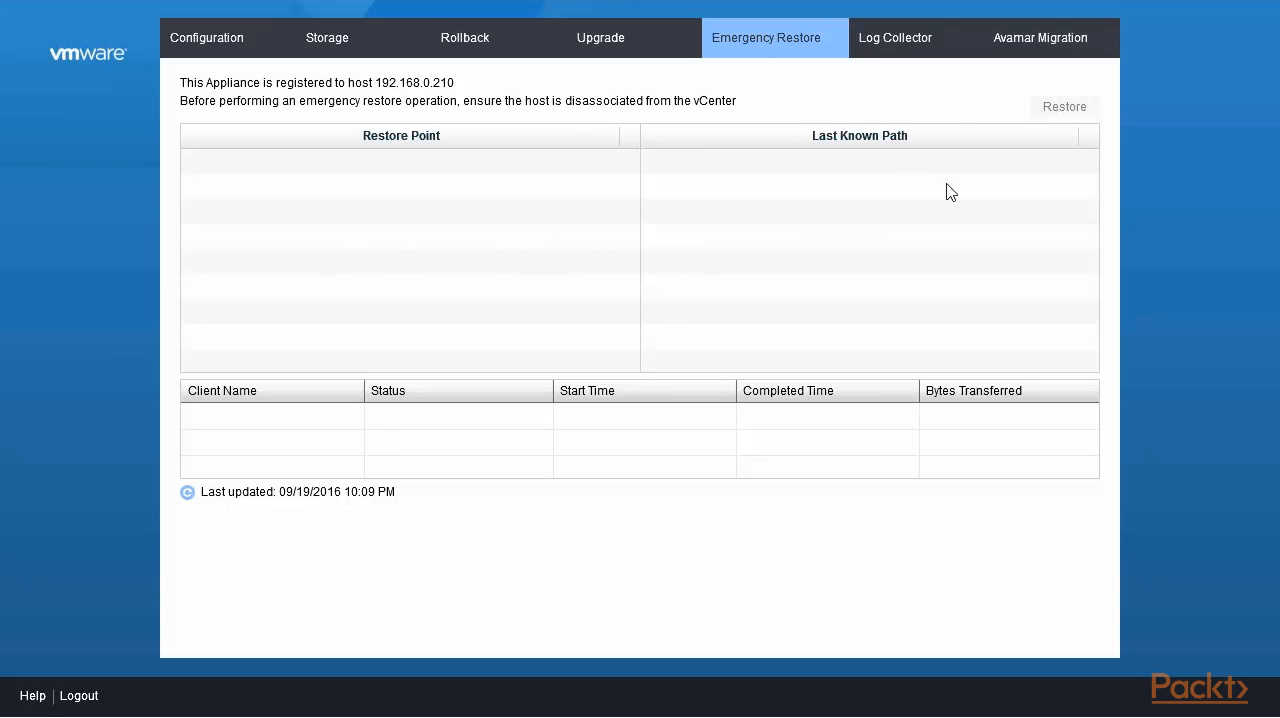
- Examine the downloadable appliance logs in the Log Collector and the EMC Avamar migration page
left_click(900, 48)
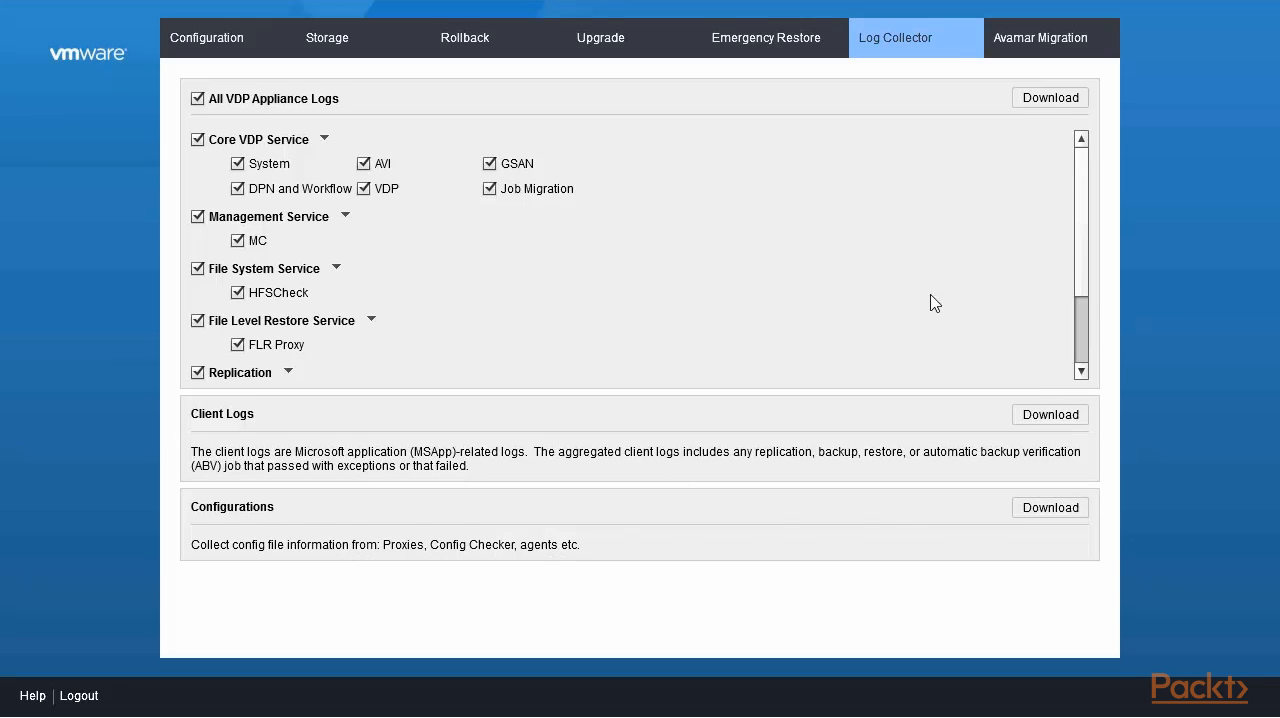
left_click_drag(1080, 238, 1094, 130)
left_click(1049, 49)
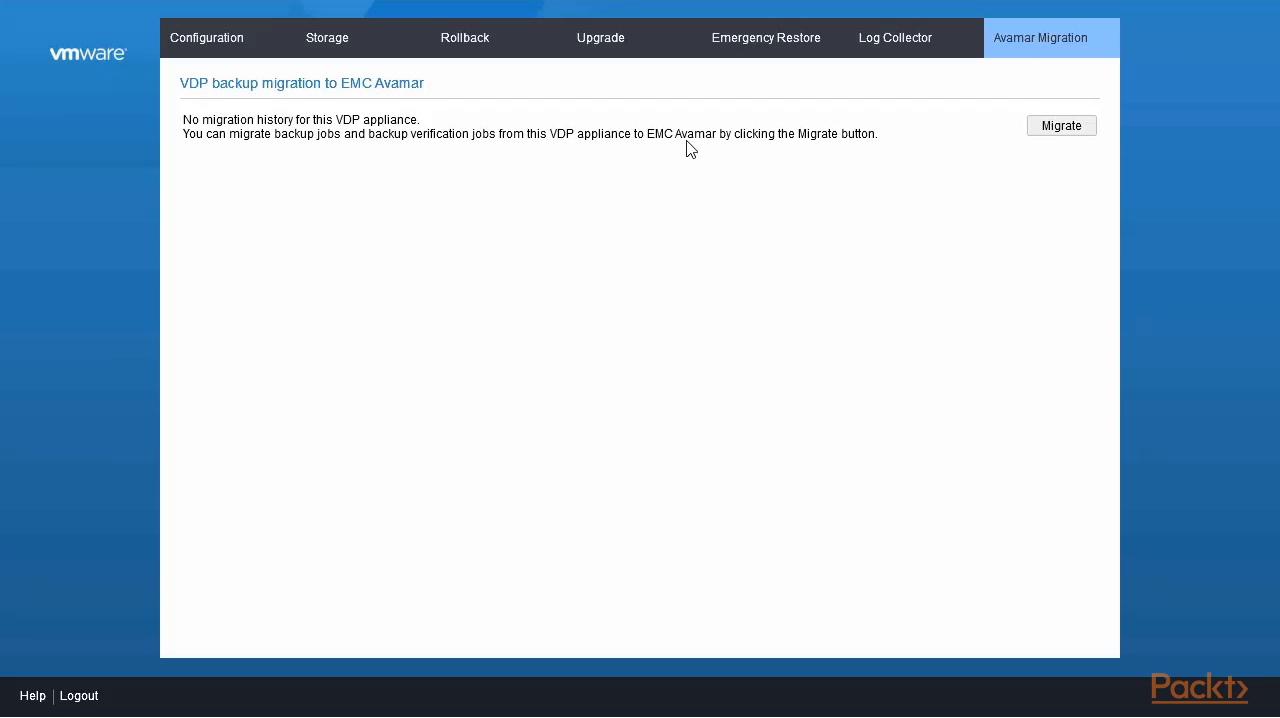
- Start reconfiguring the appliance's vCenter registration, acknowledge the reconfiguration notice, and enter the vCenter account password
left_click(218, 45)
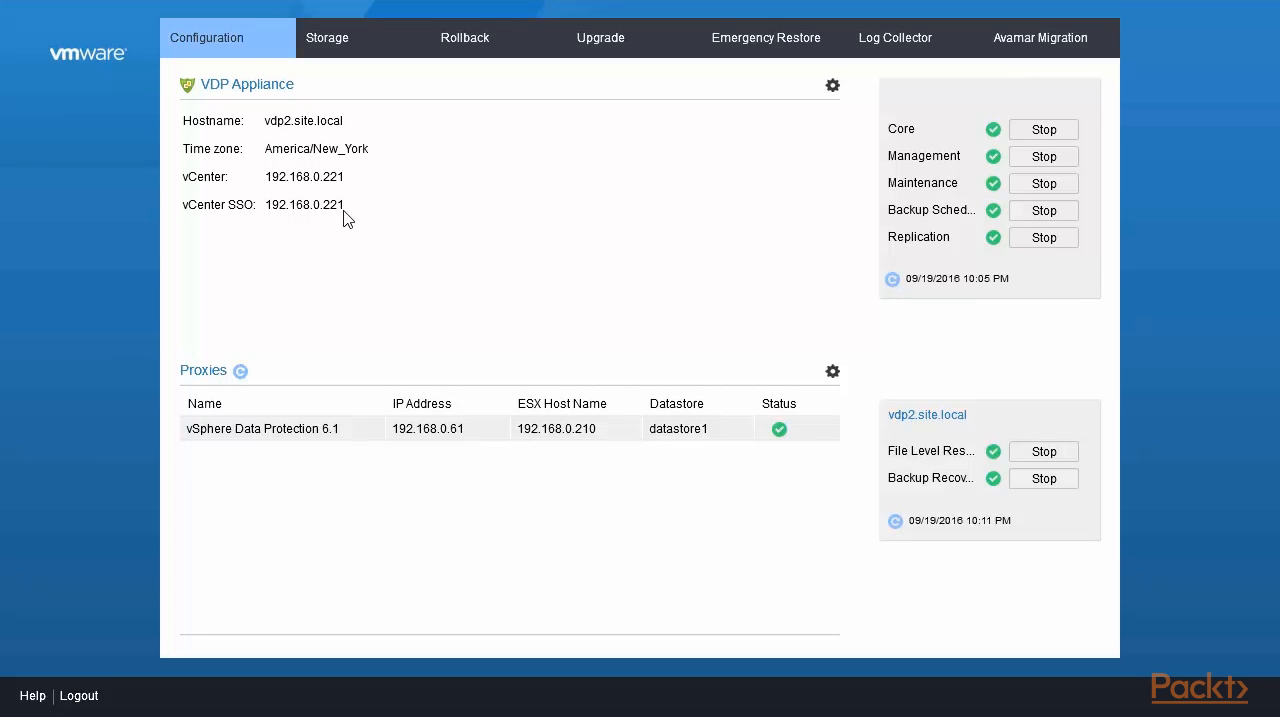
left_click(832, 86)
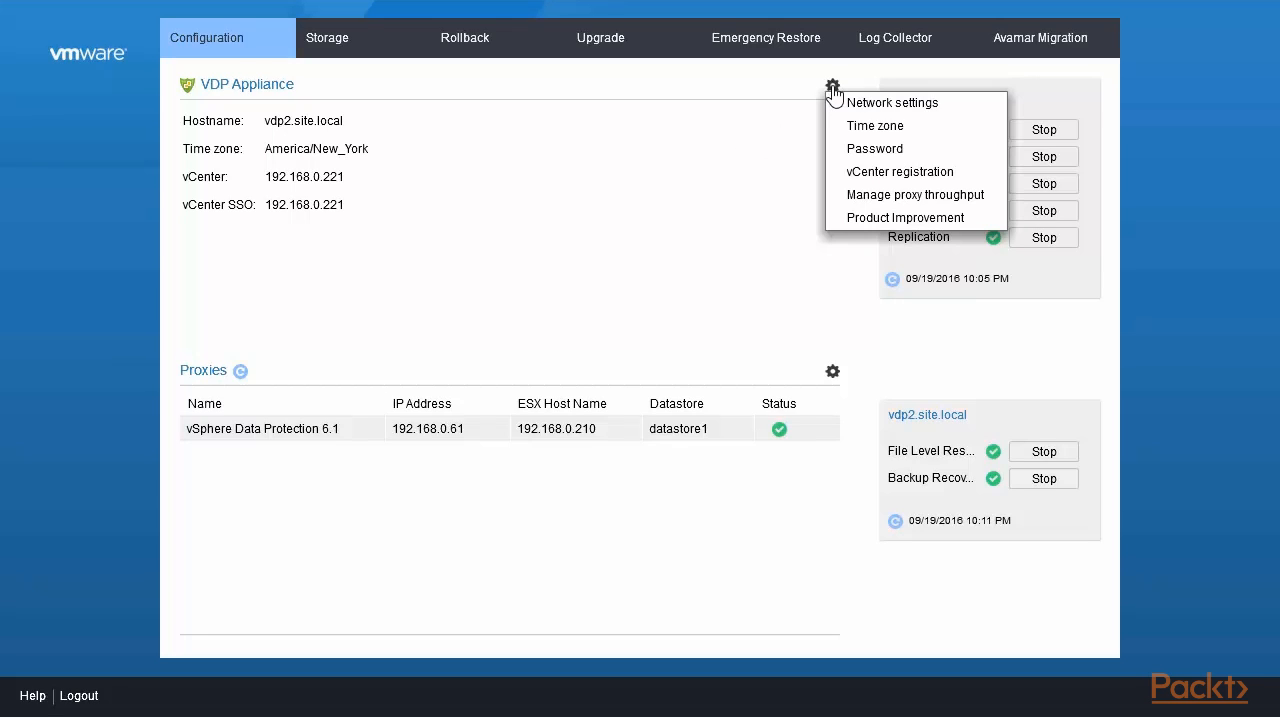
left_click(900, 171)
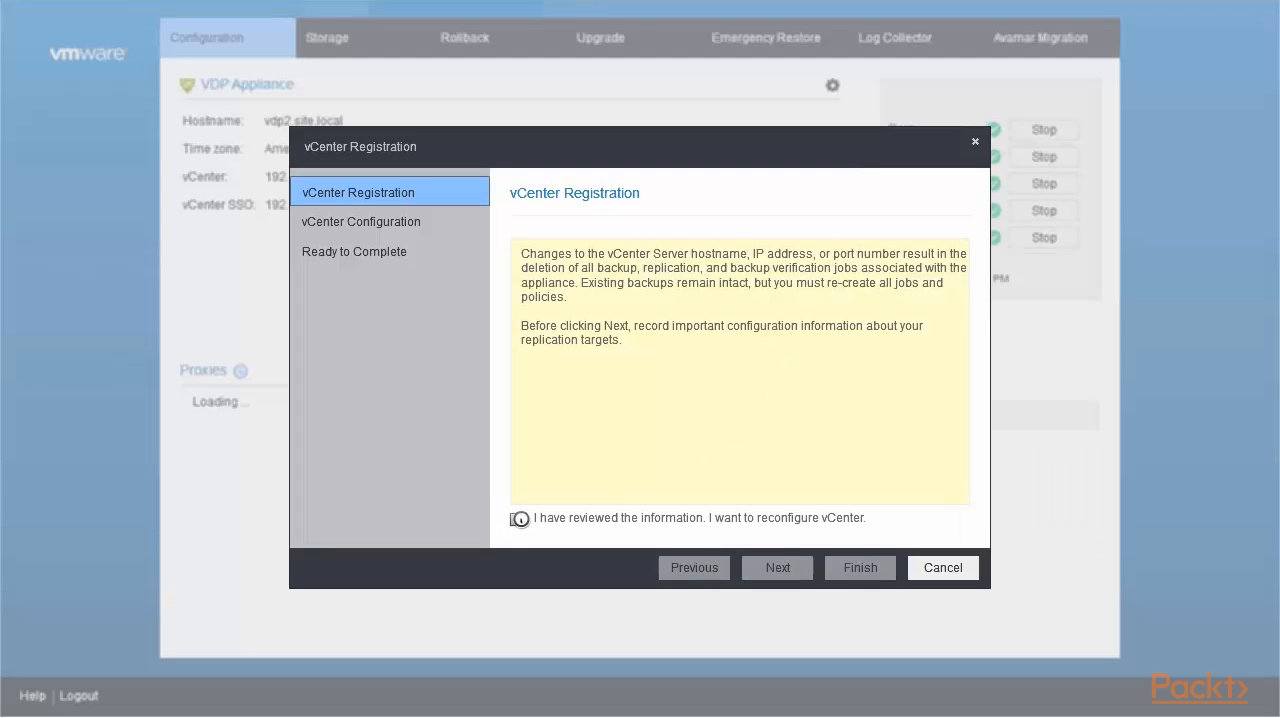
left_click(516, 518)
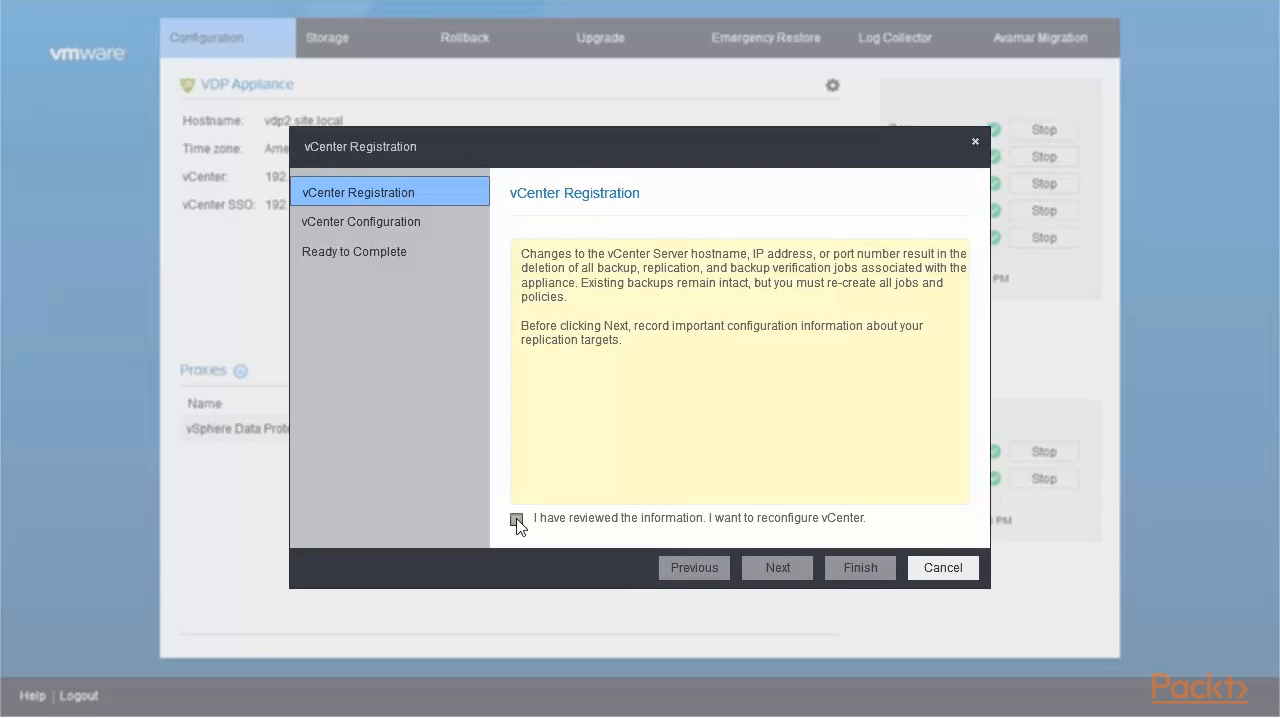
left_click(777, 567)
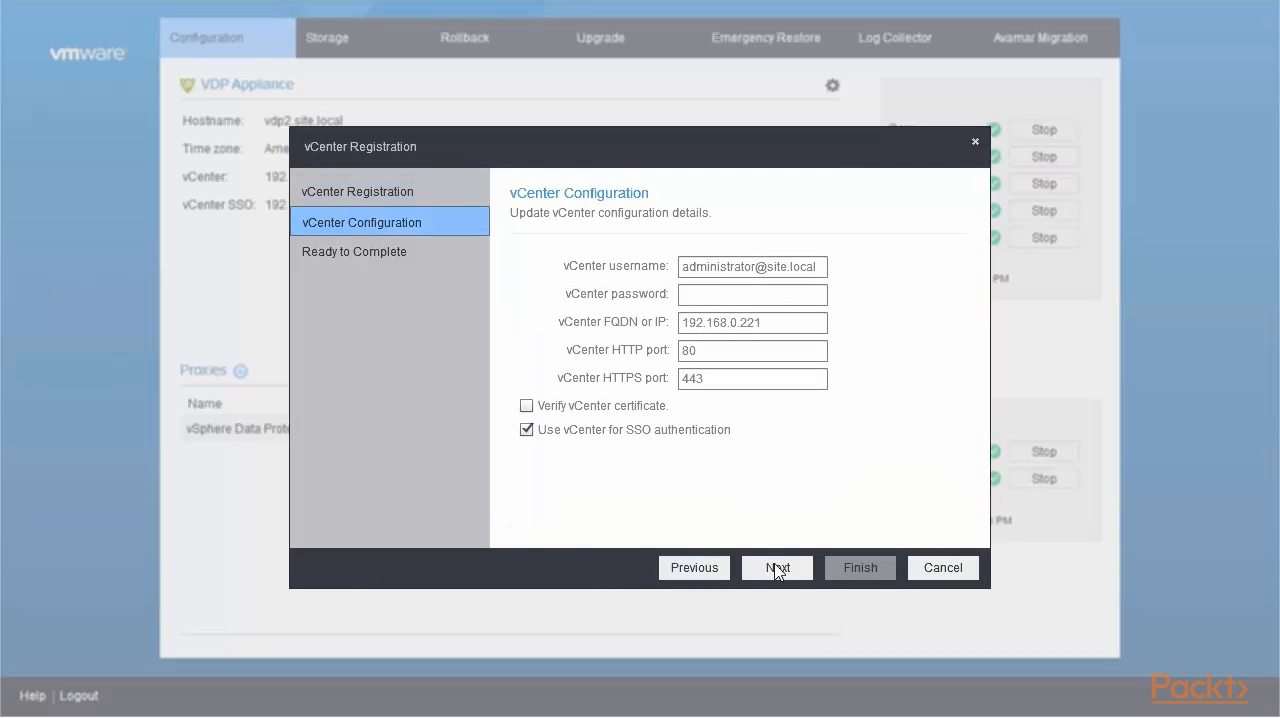
left_click(743, 293)
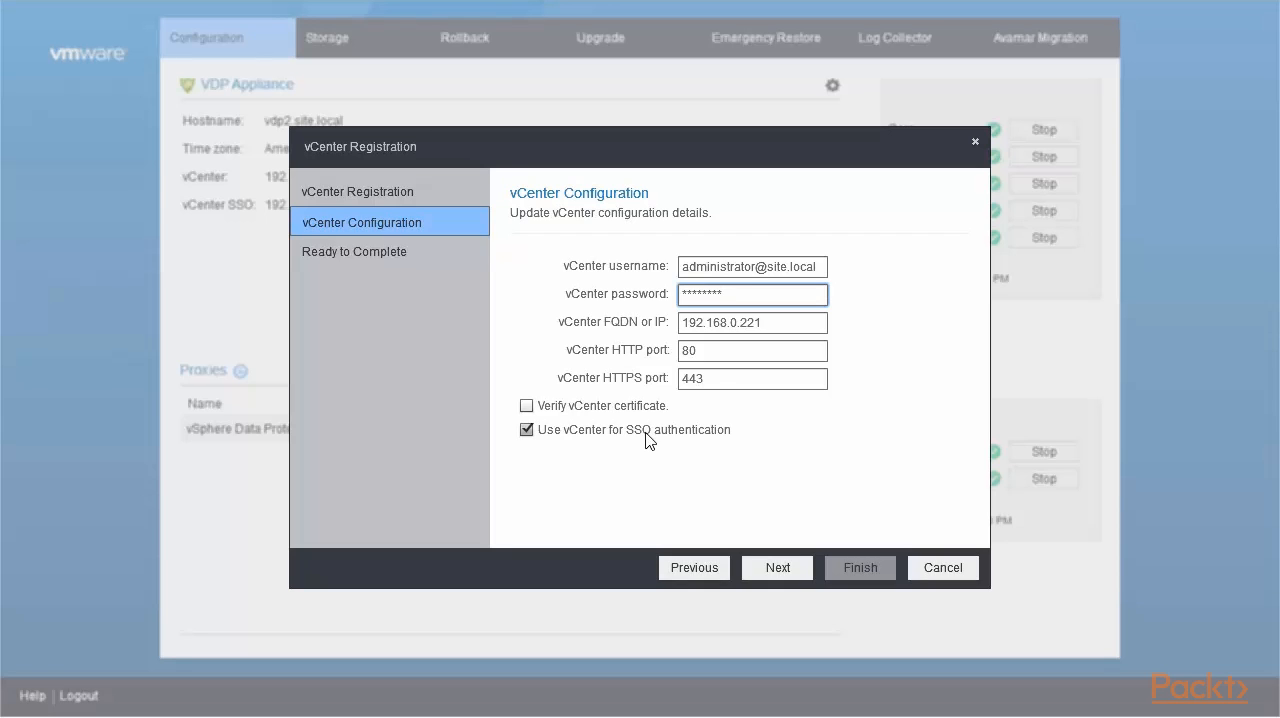
- Disable vCenter for SSO authentication, set the SSO address to 192.168.0.220, and complete the vCenter reconfiguration
left_click(525, 430)
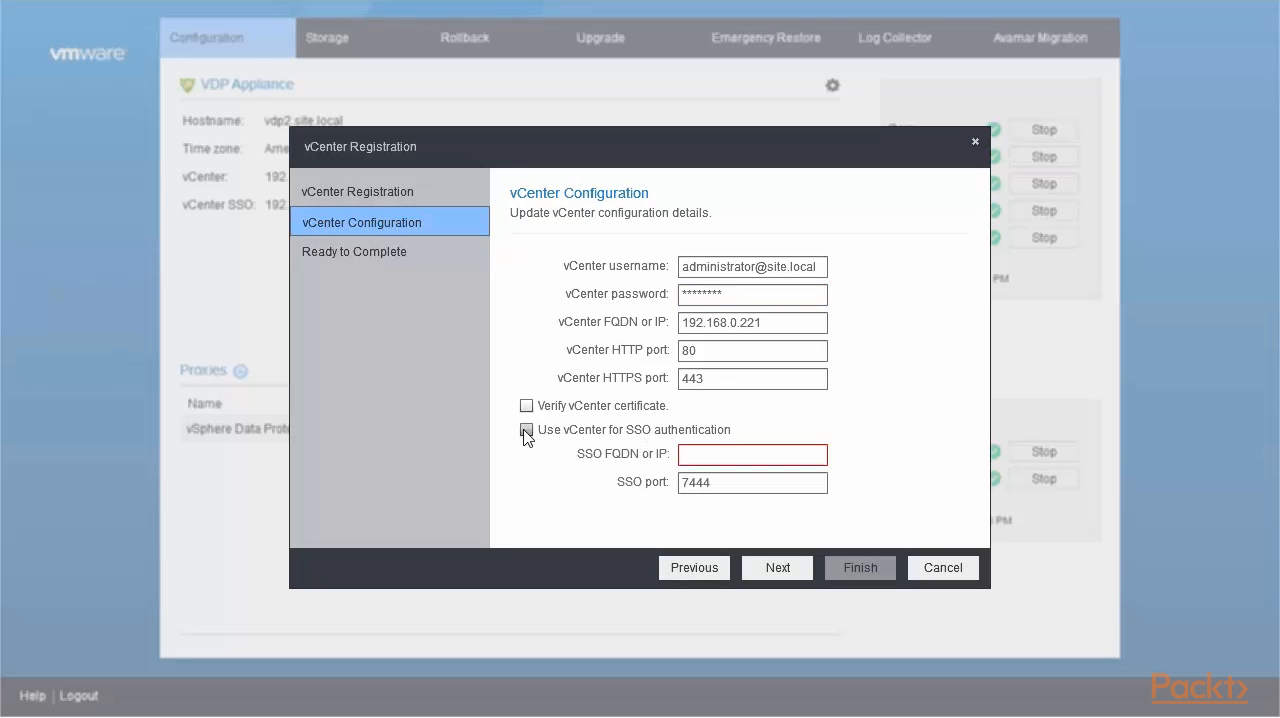
left_click(700, 454)
type("192")
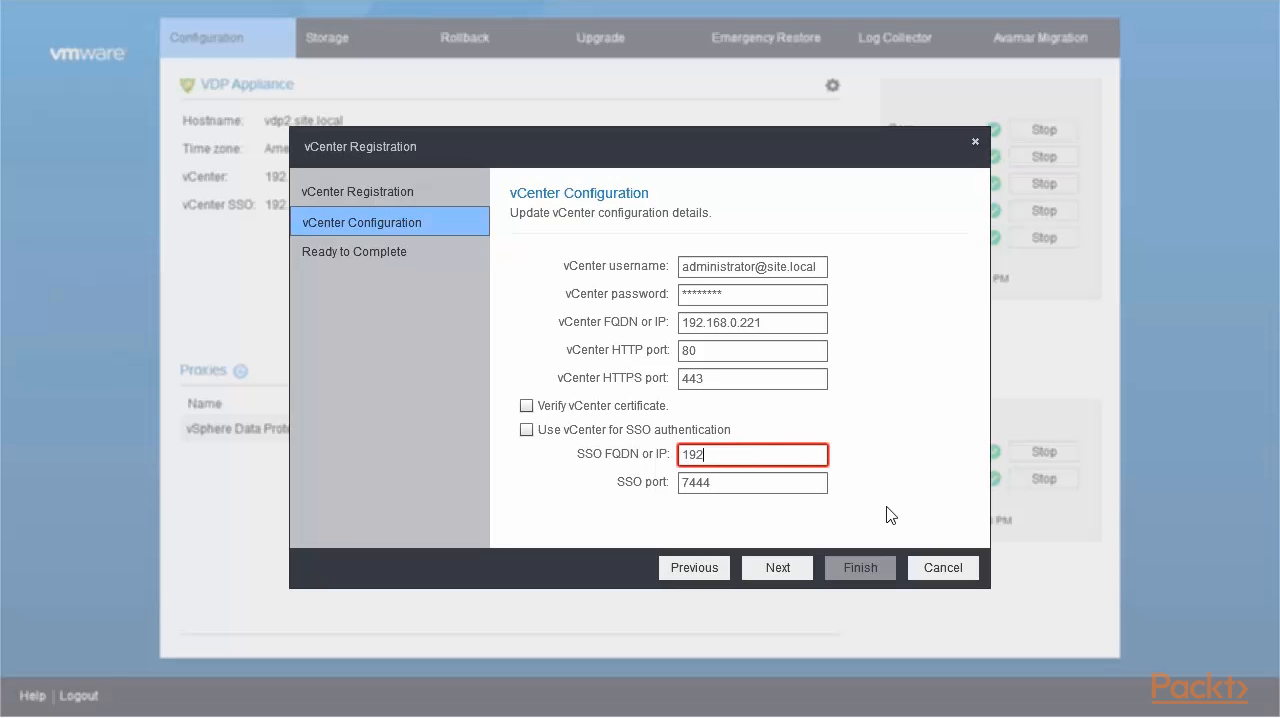
type(".168.0.220")
left_click(769, 572)
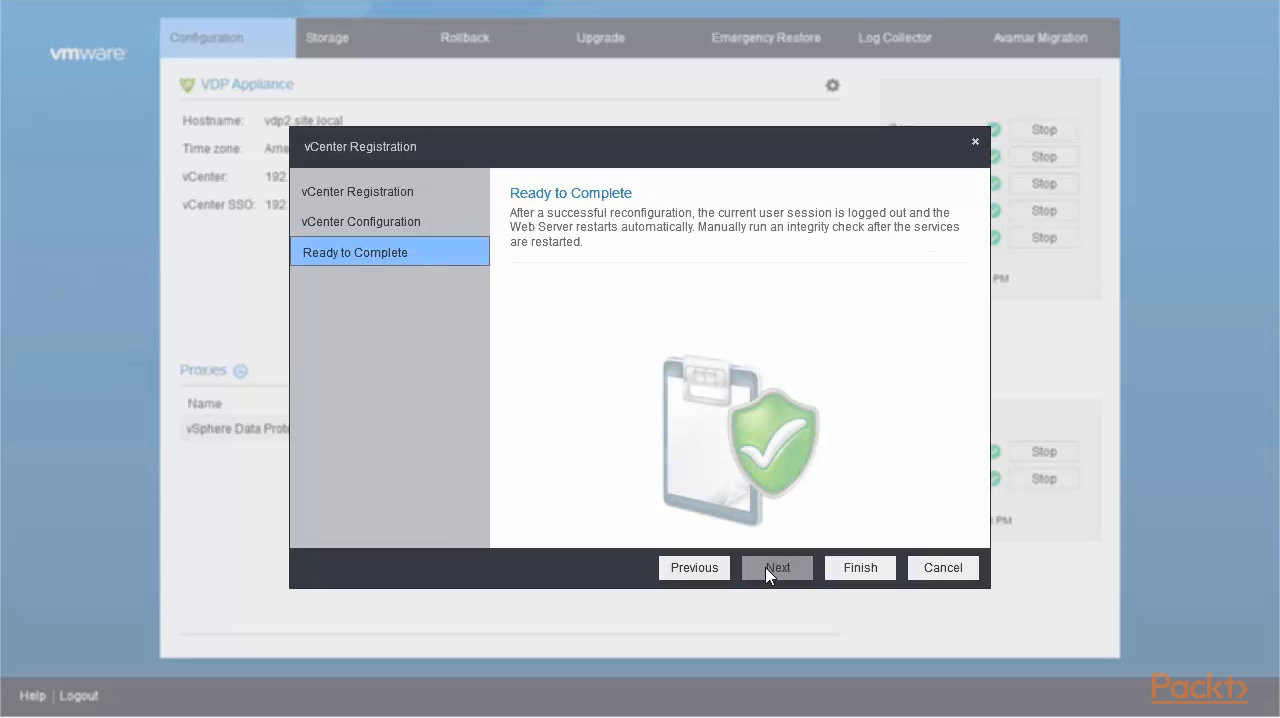
left_click(858, 569)
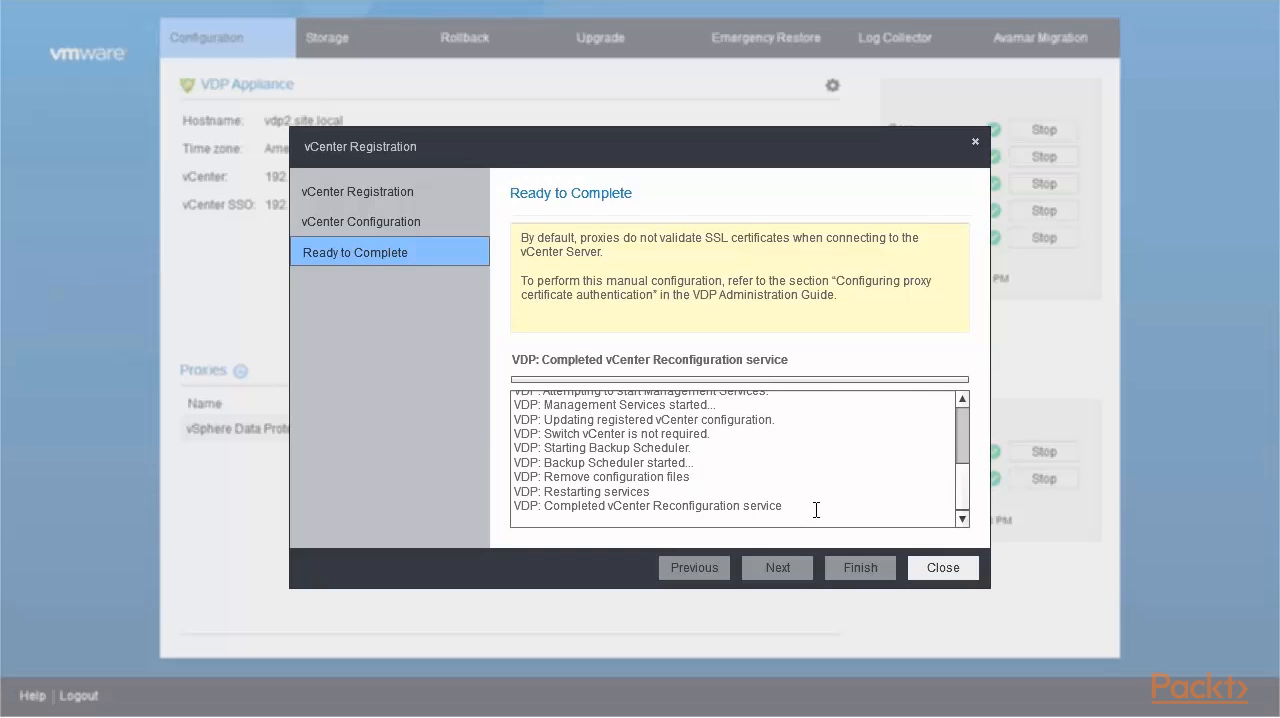
left_click_drag(816, 510, 556, 526)
left_click(946, 576)
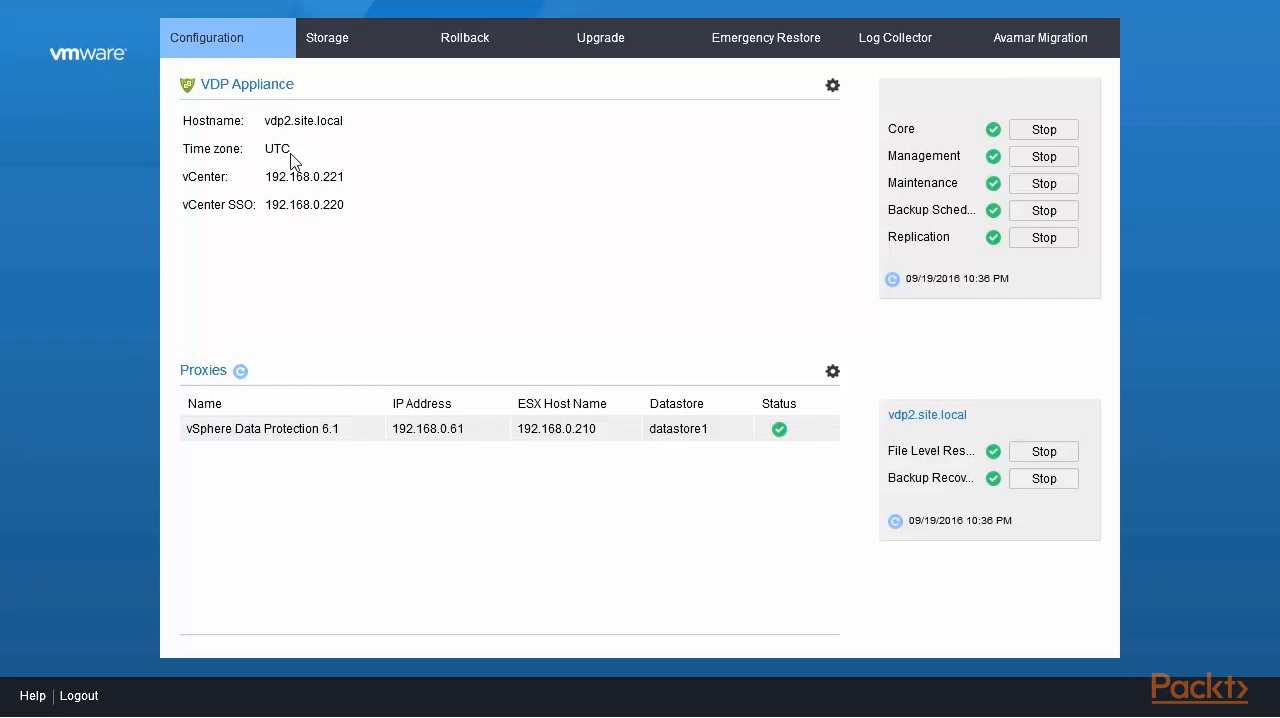
- Review the appliance's storage summary, rollback checkpoints and configuration overview, and log out of the configuration utility
left_click(338, 50)
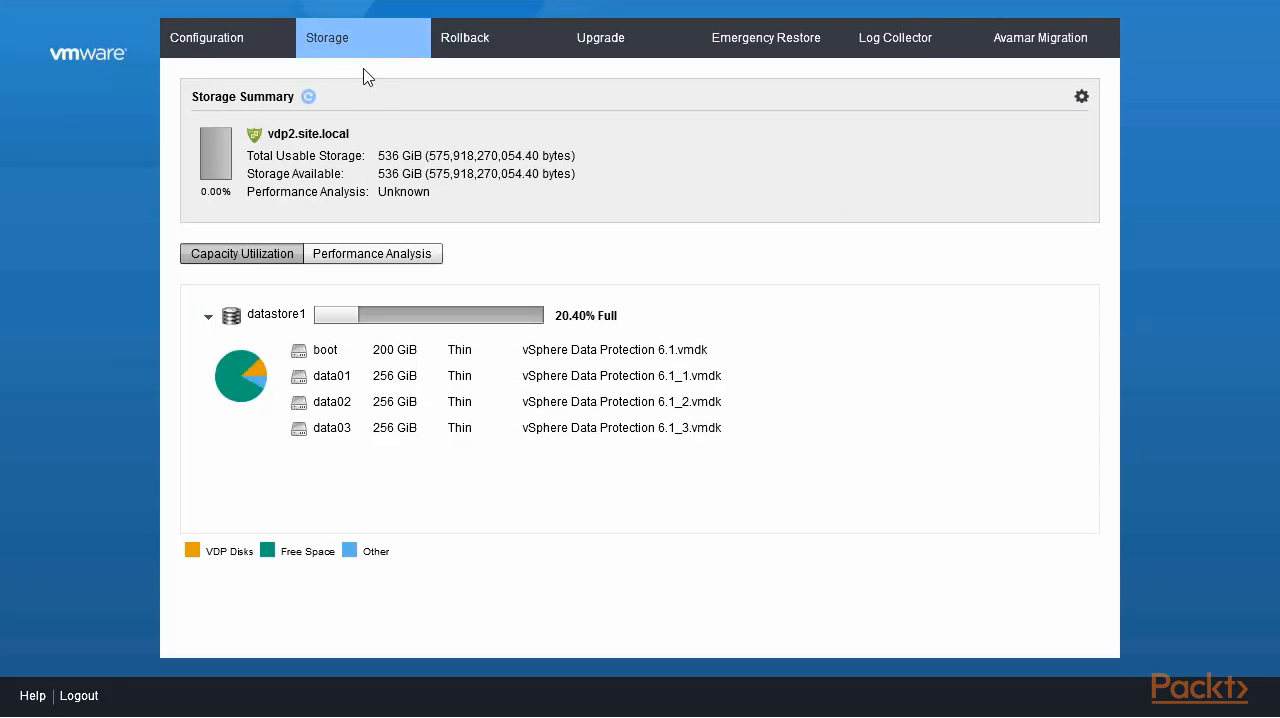
left_click(475, 50)
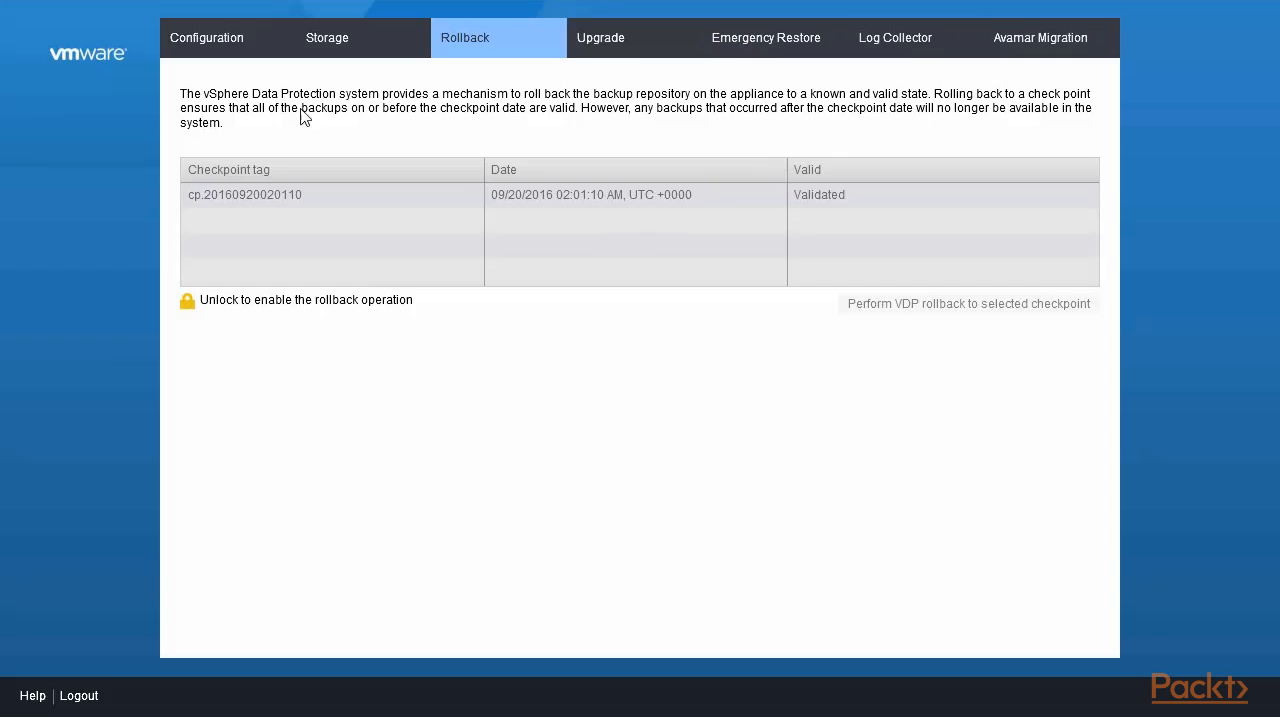
left_click(217, 49)
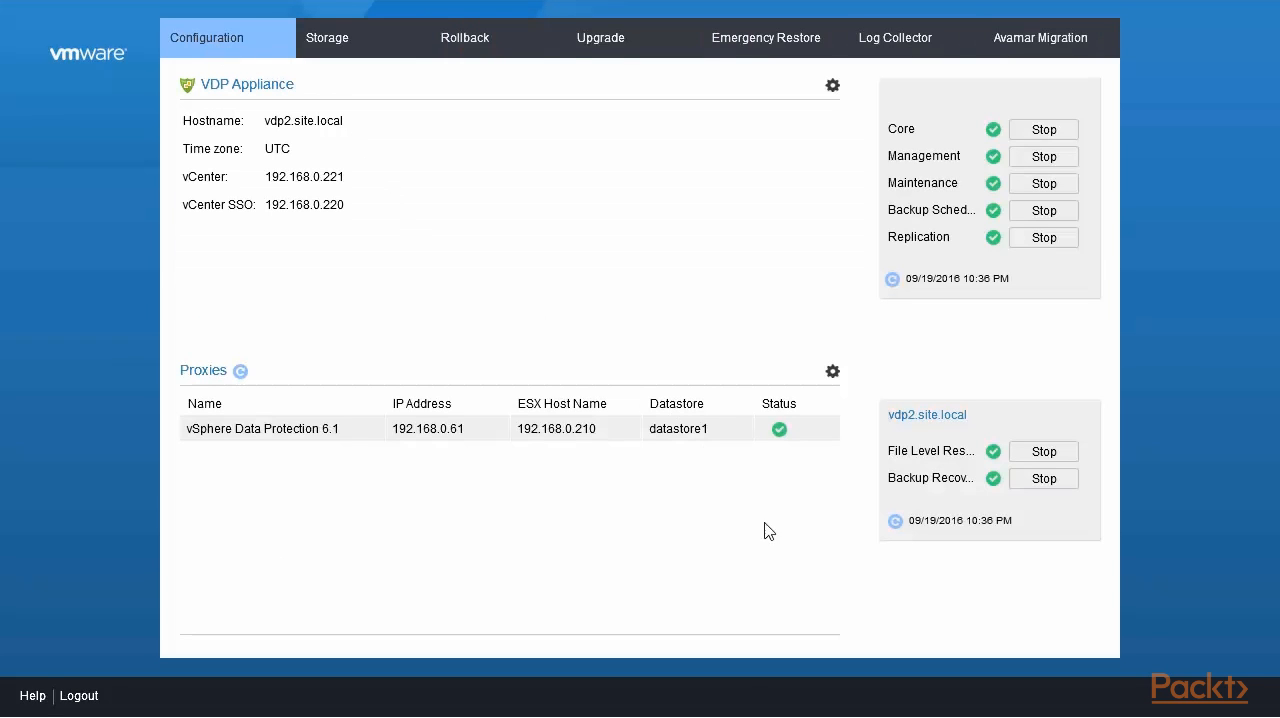
left_click(80, 696)
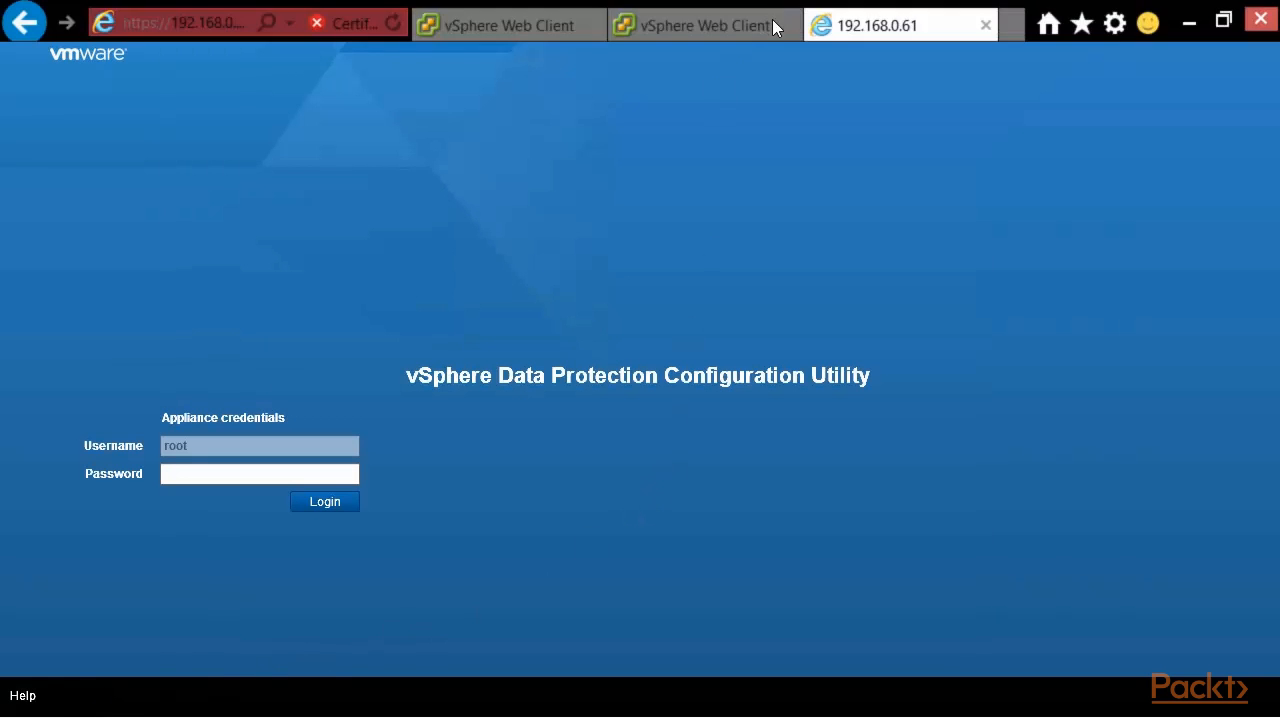
- Switch to the vSphere Web Client and connect to the second vSphere Data Protection 6.1 appliance in the list
left_click(700, 23)
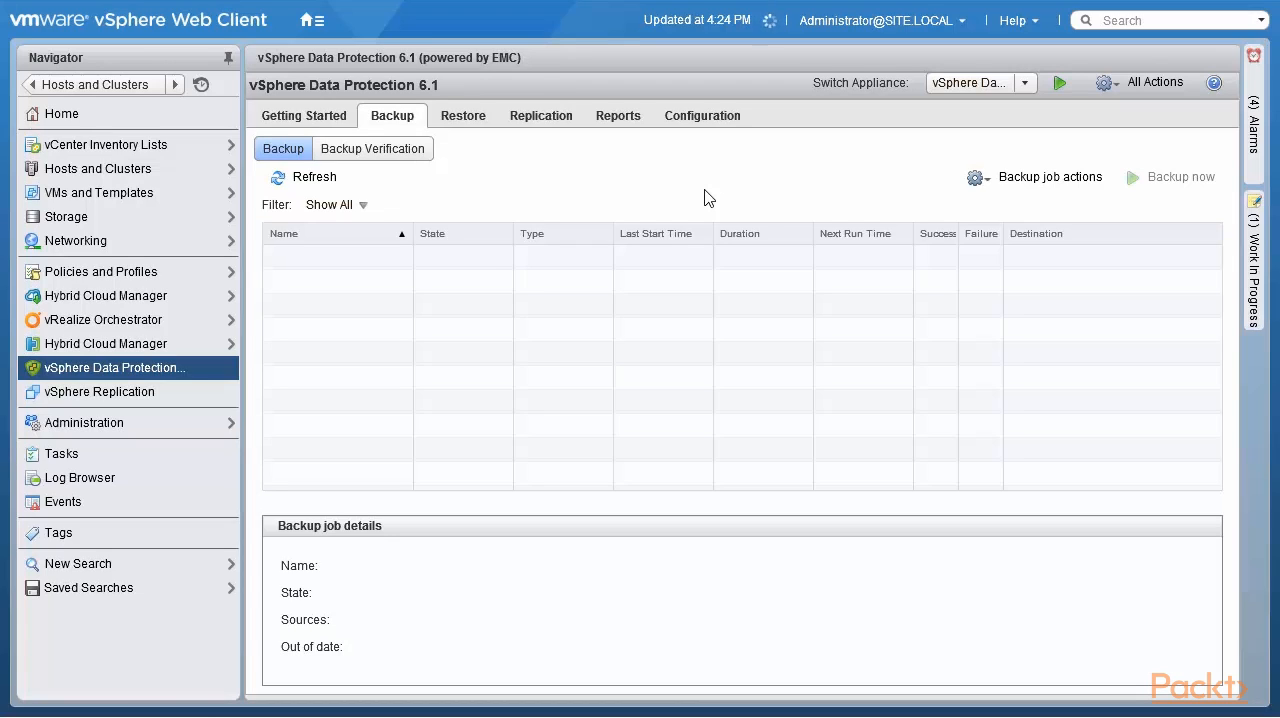
left_click(1025, 84)
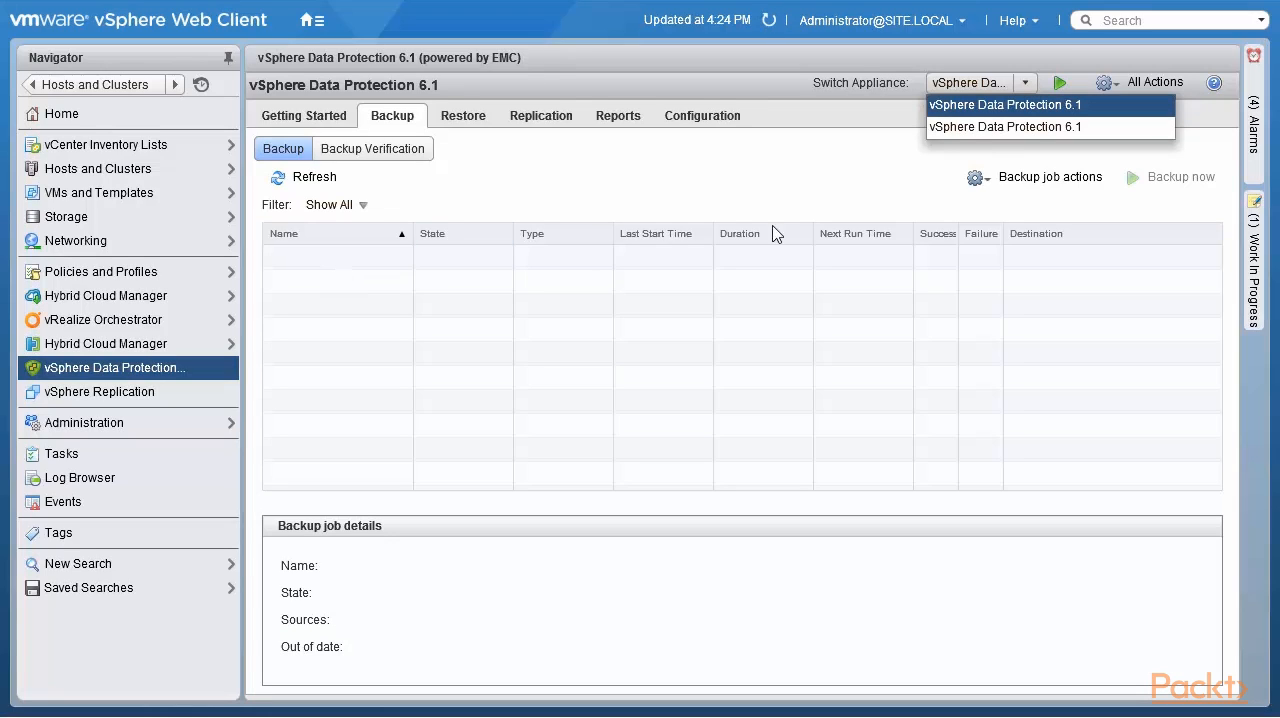
left_click(981, 129)
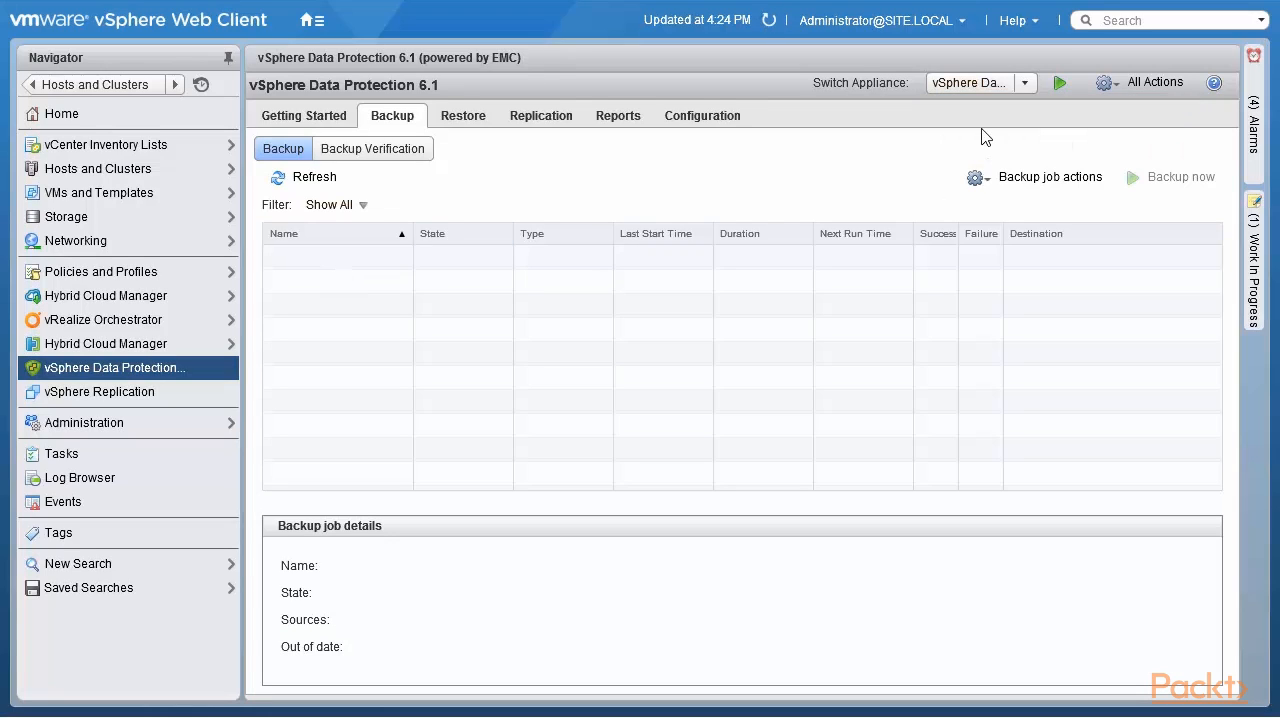
left_click(1059, 84)
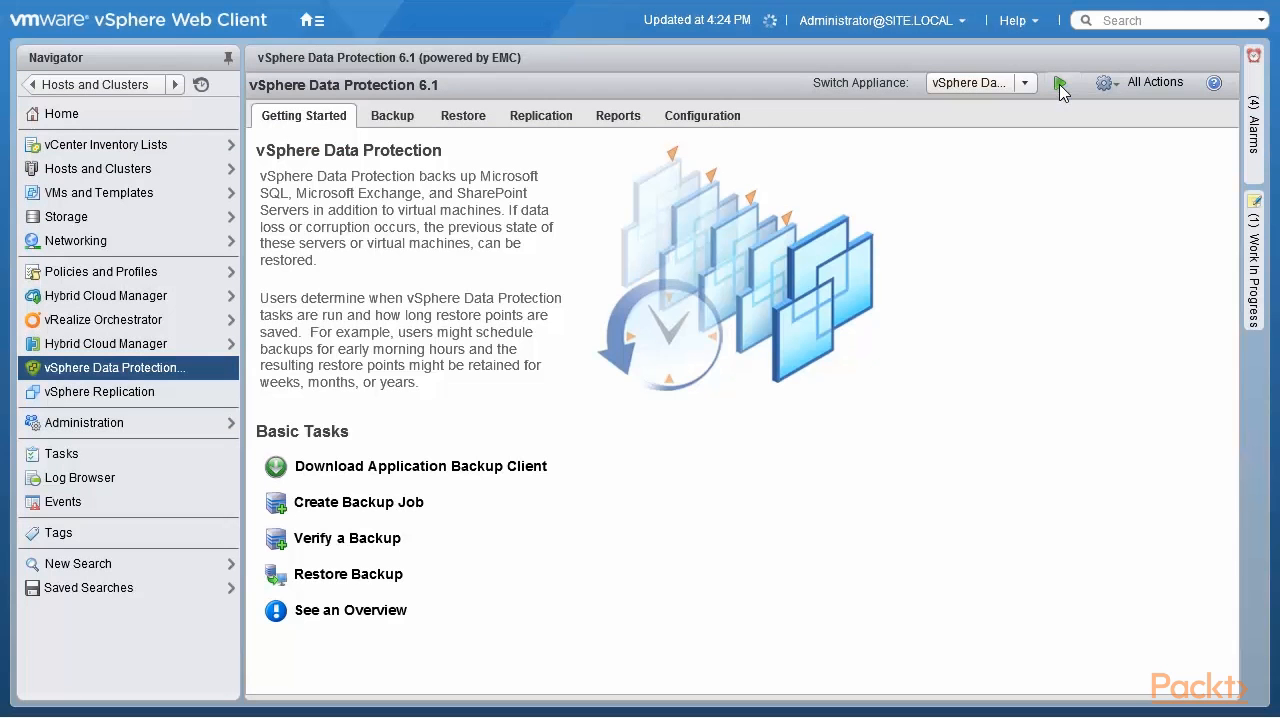
- Review the connected appliance's backup jobs and the list of appliances available for switching
left_click(405, 119)
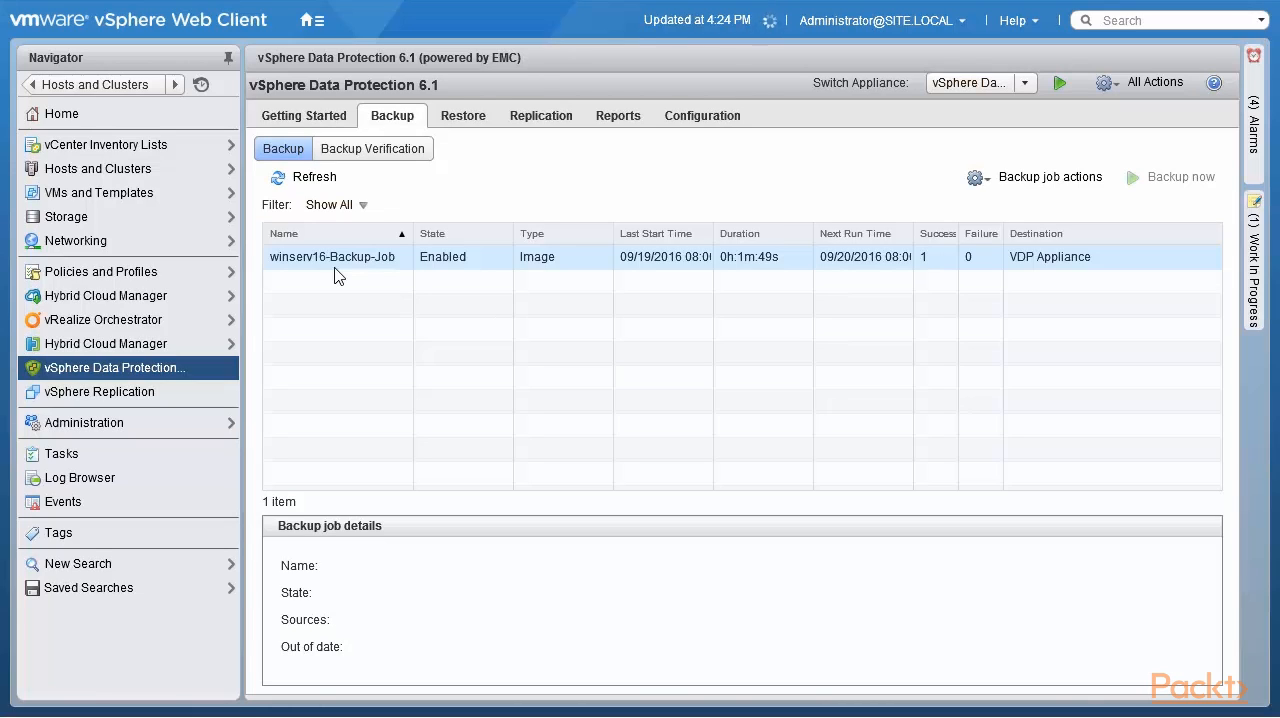
left_click(1025, 85)
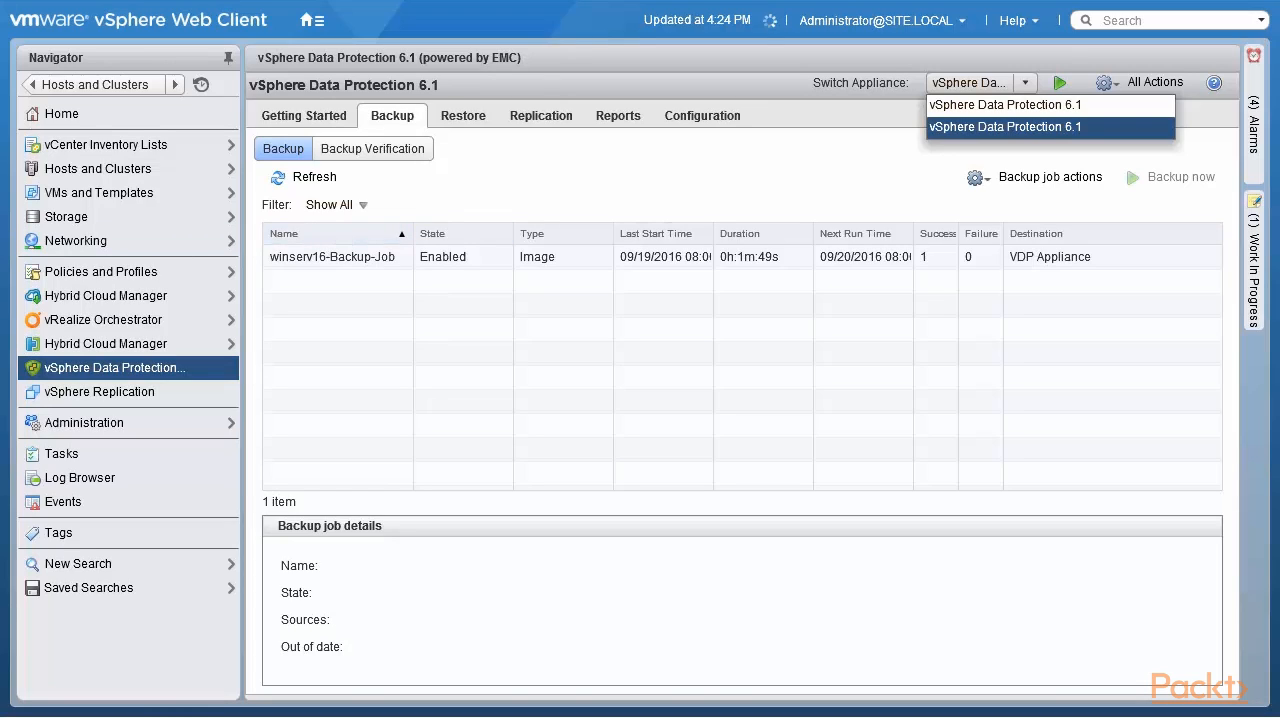
key("Escape")
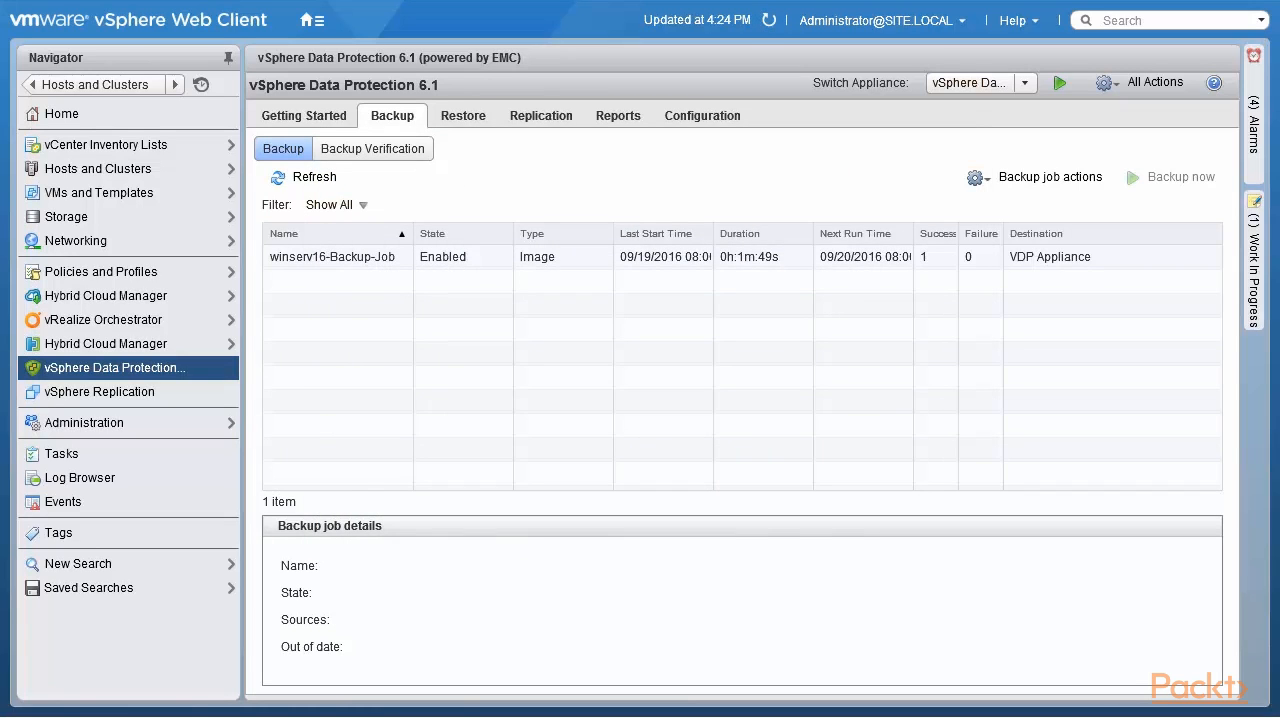
- Examine the VMware Tools restart commands and dates in the 192.168.0.221 PuTTY session and the VDP appliance's console
left_click_drag(0, 288, 607, 199)
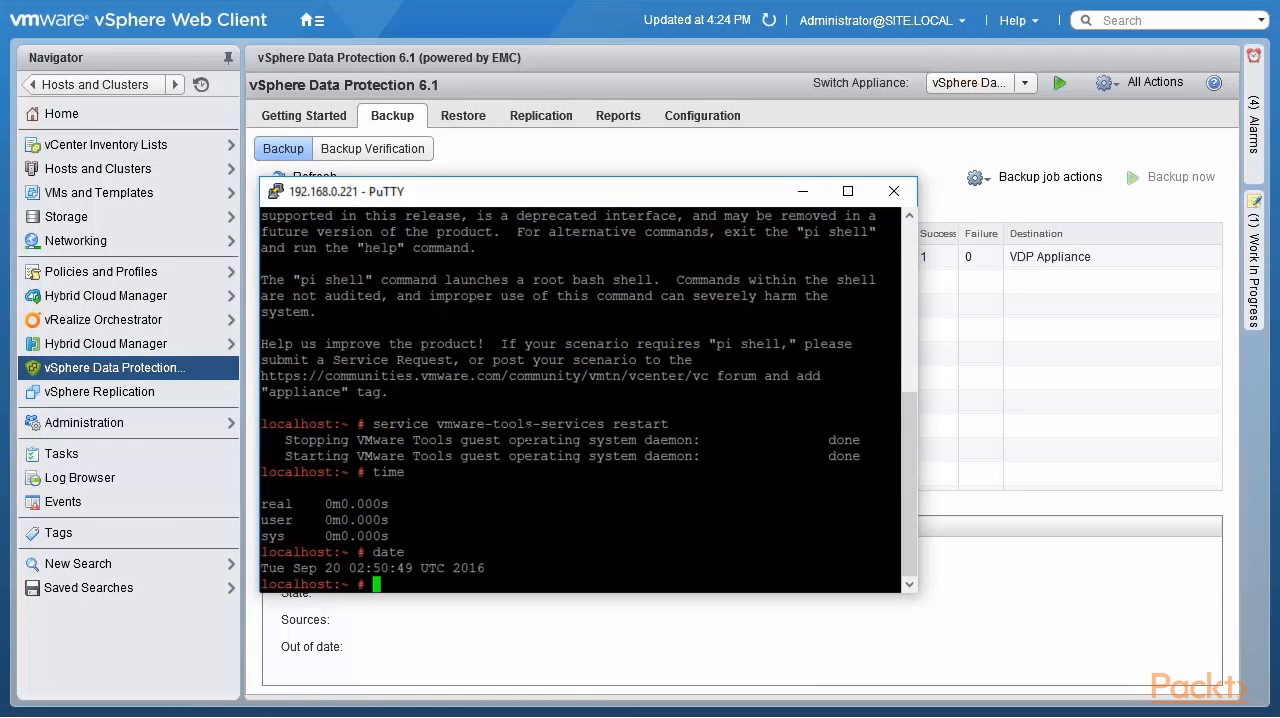
left_click_drag(372, 424, 689, 424)
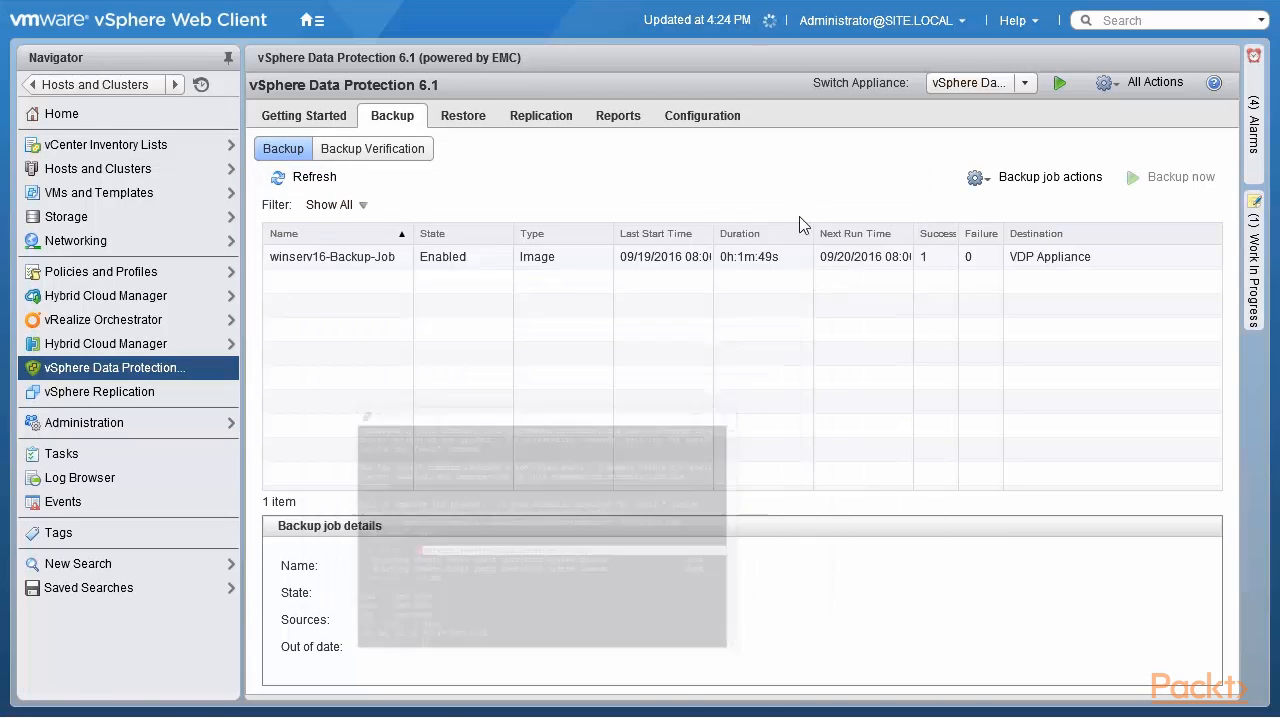
left_click(803, 191)
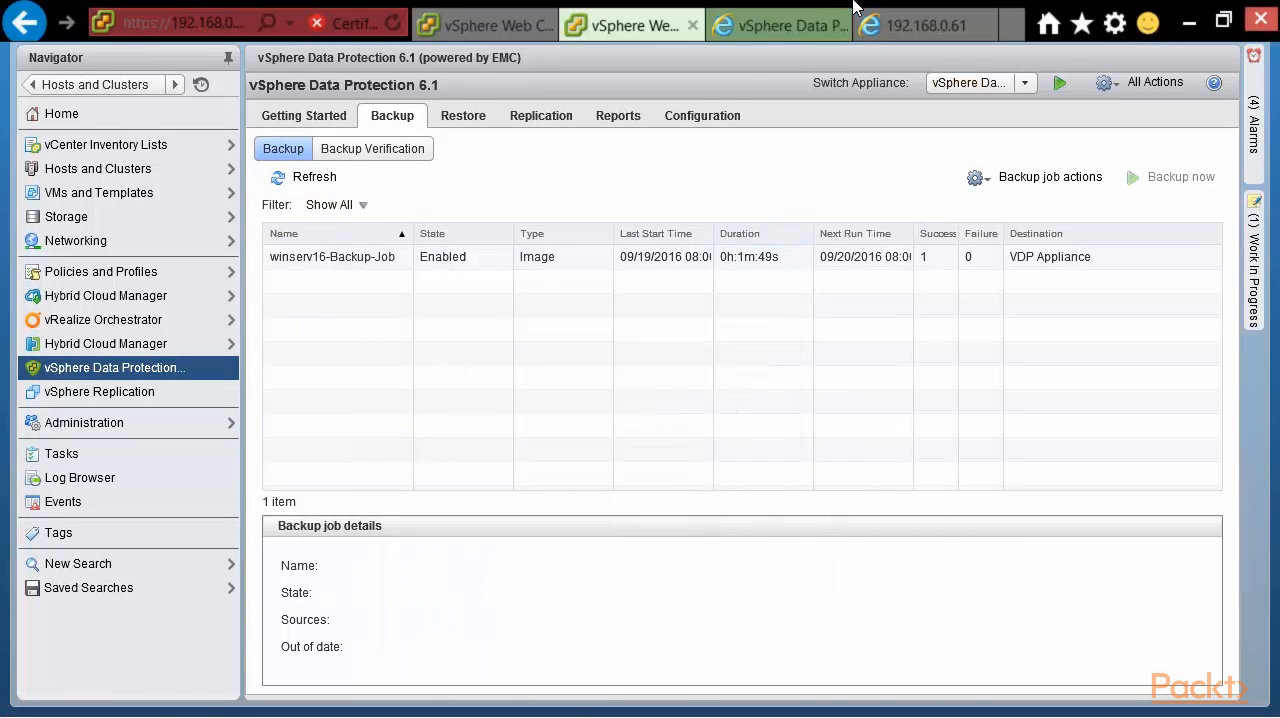
left_click(898, 27)
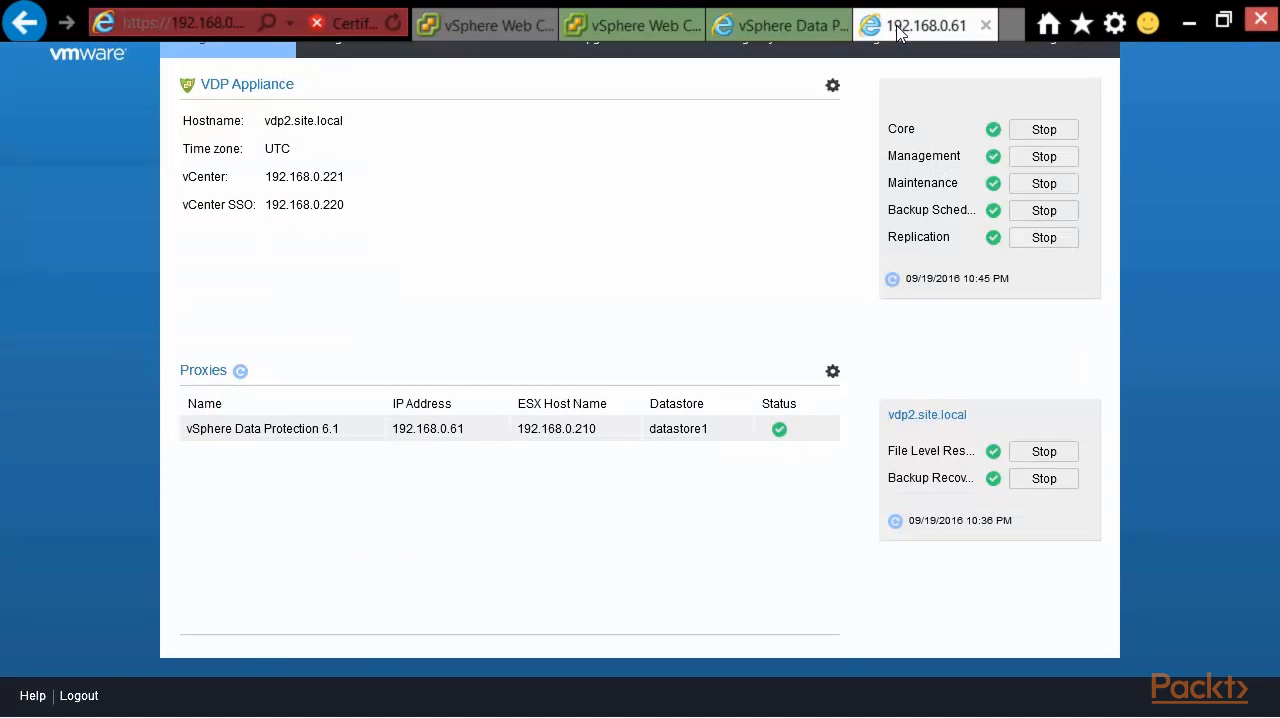
left_click(802, 27)
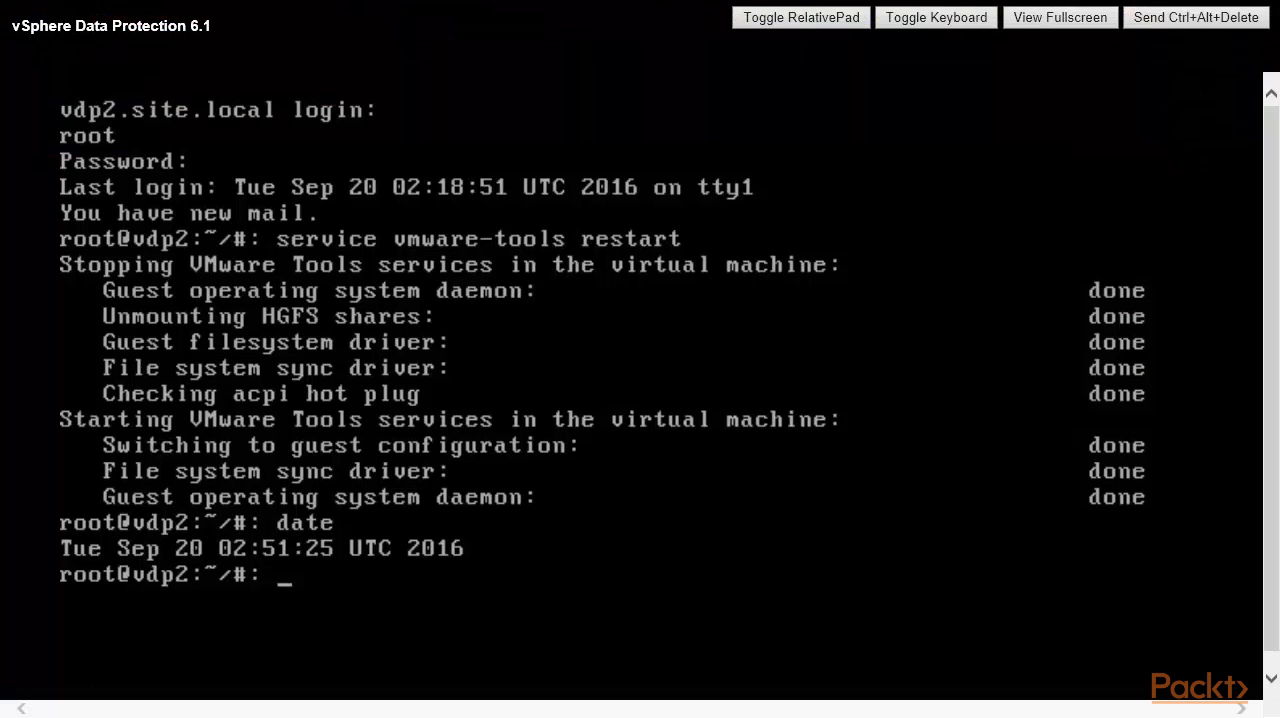